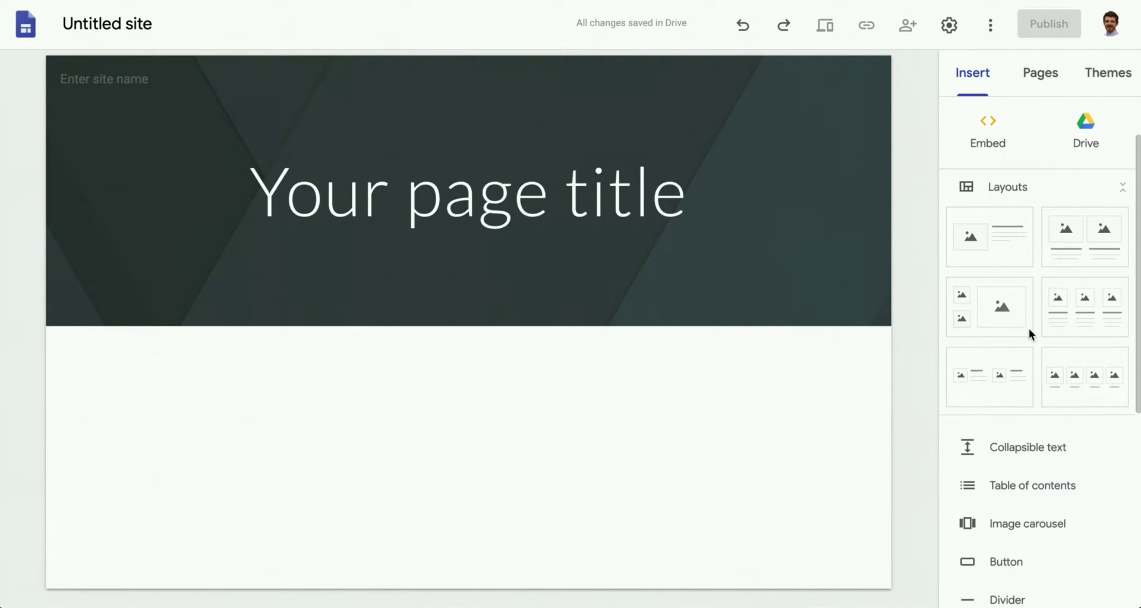
# Rename the untitled site to 'Google Sites Virtual Workshop', then refresh Drive's Media folder and open it
pyautogui.scroll(2, 1029, 328)
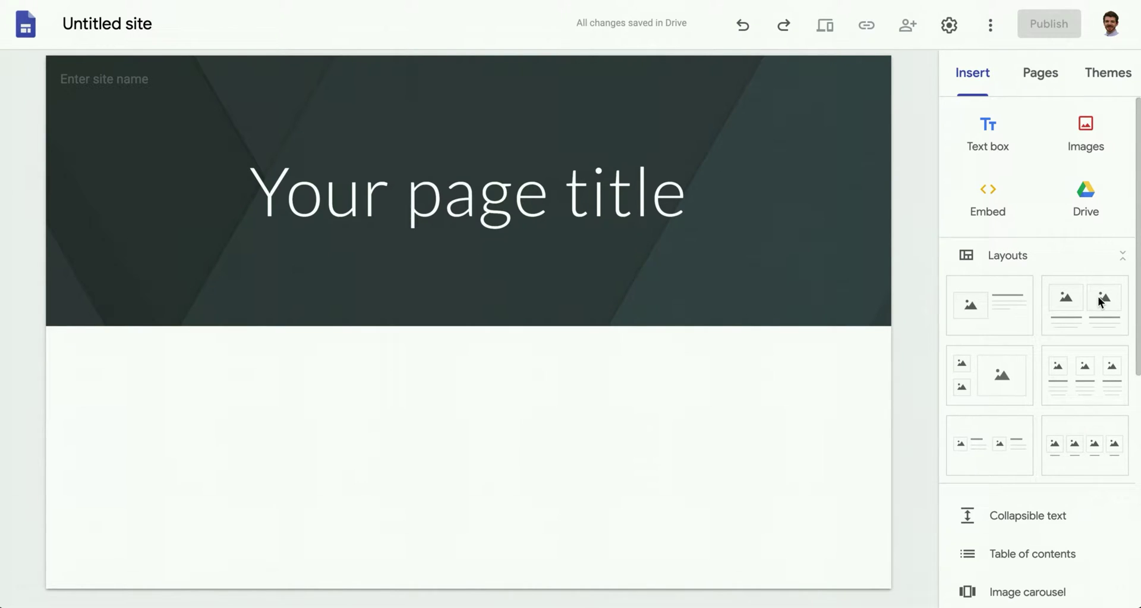
pyautogui.scroll(-7, 1082, 181)
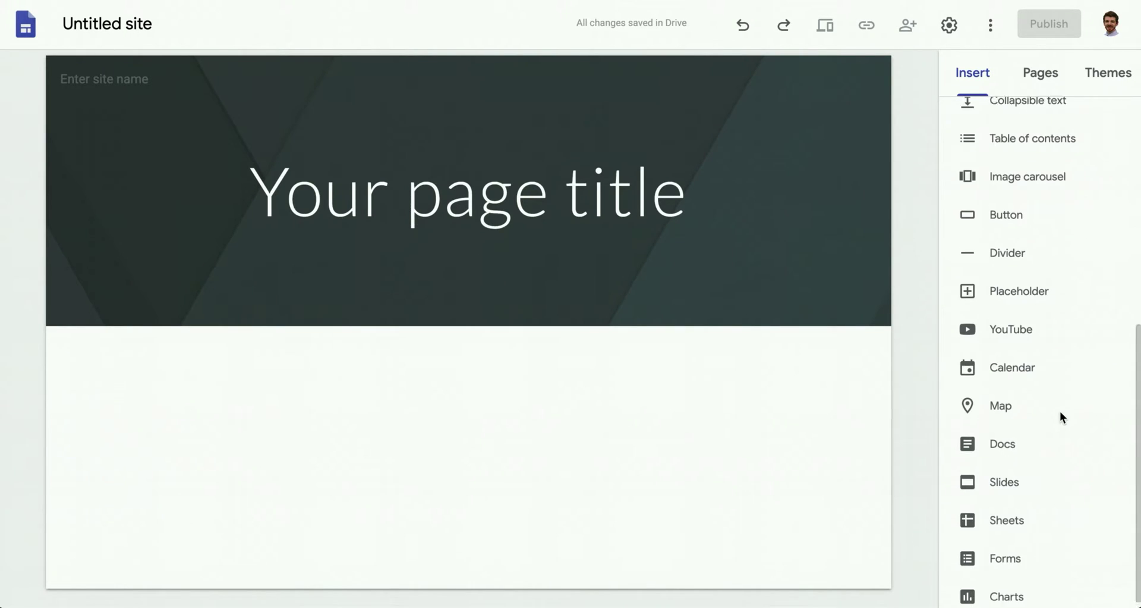
pyautogui.scroll(7, 1061, 411)
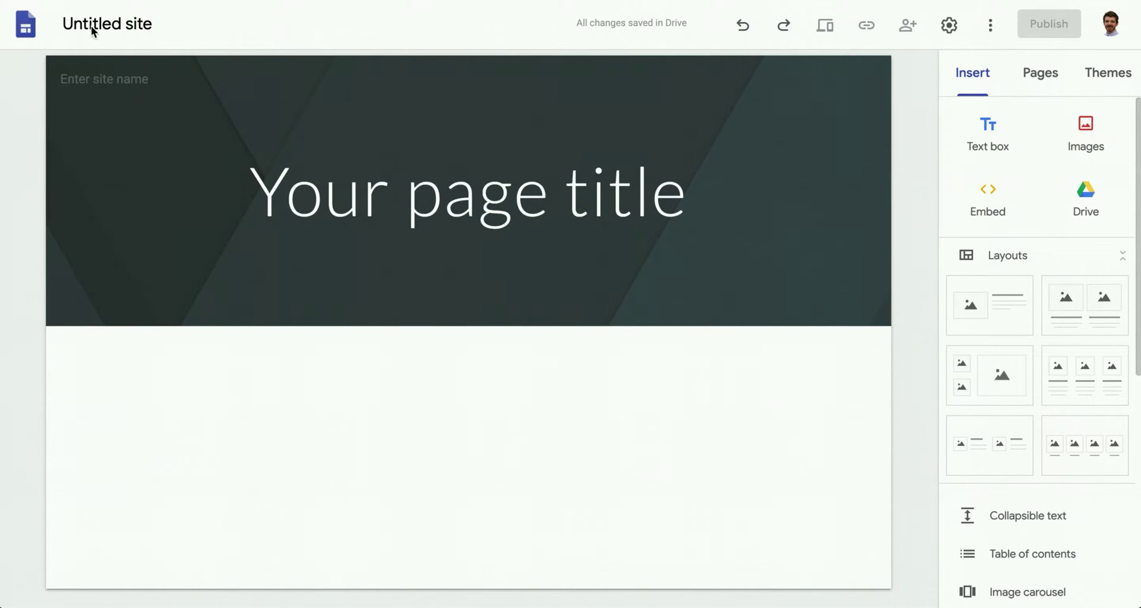
pyautogui.click(113, 23)
pyautogui.tripleClick(113, 24)
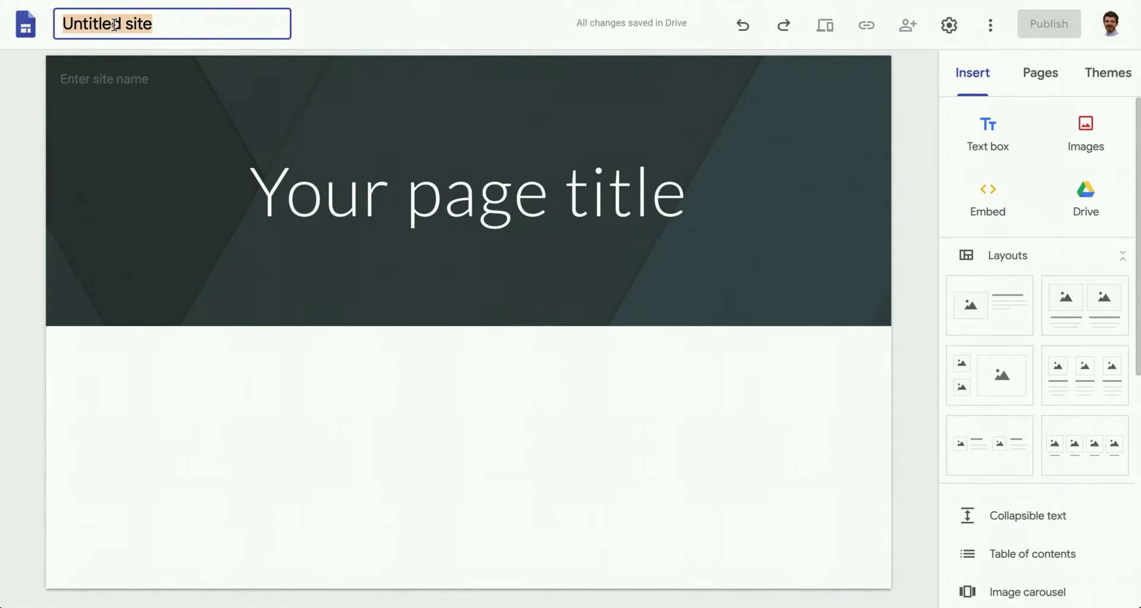
pyautogui.write('Go')
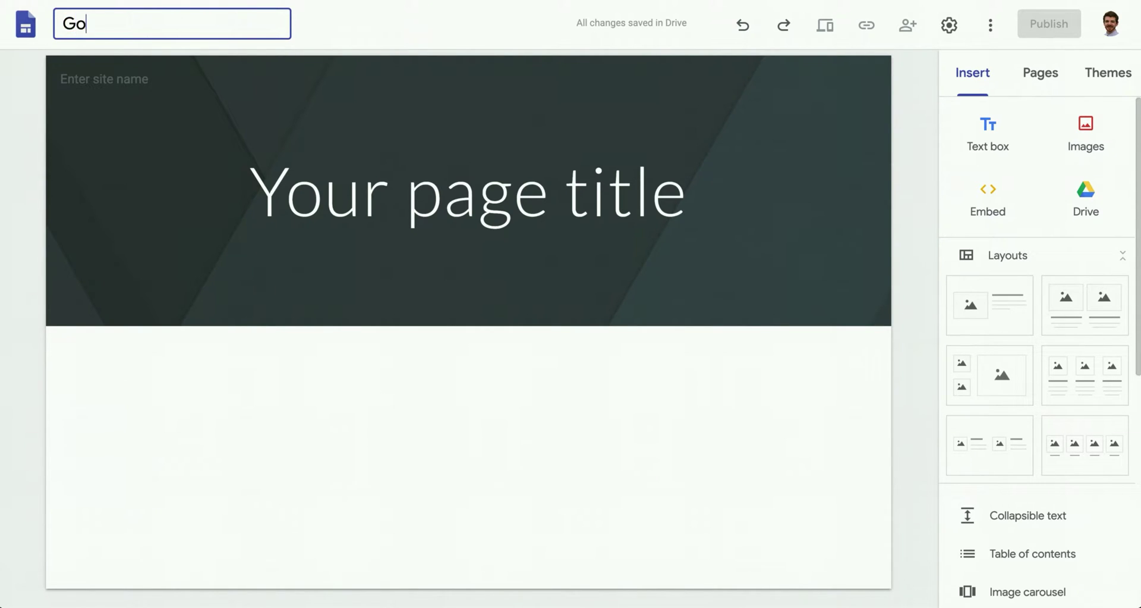
pyautogui.write('ogle Sites Virtu')
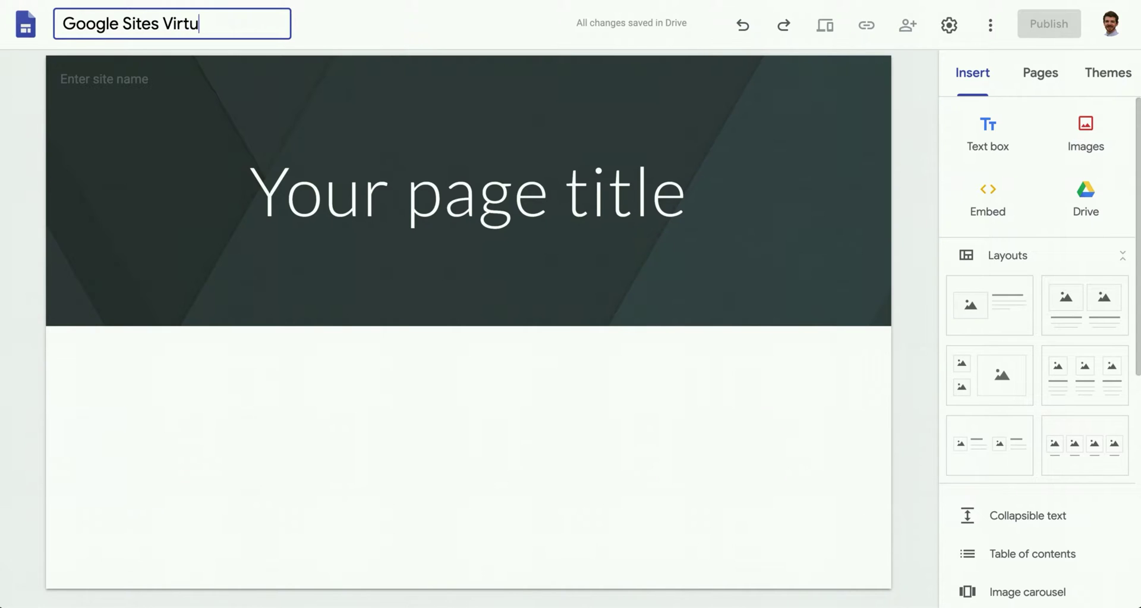
pyautogui.write('al Workshop')
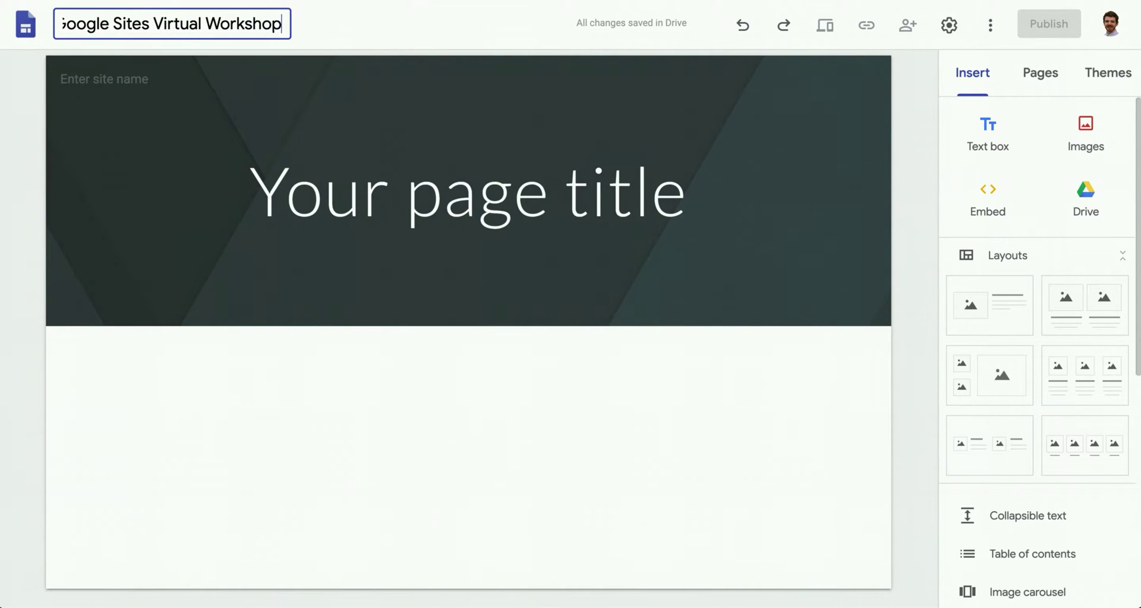
pyautogui.press('Return')
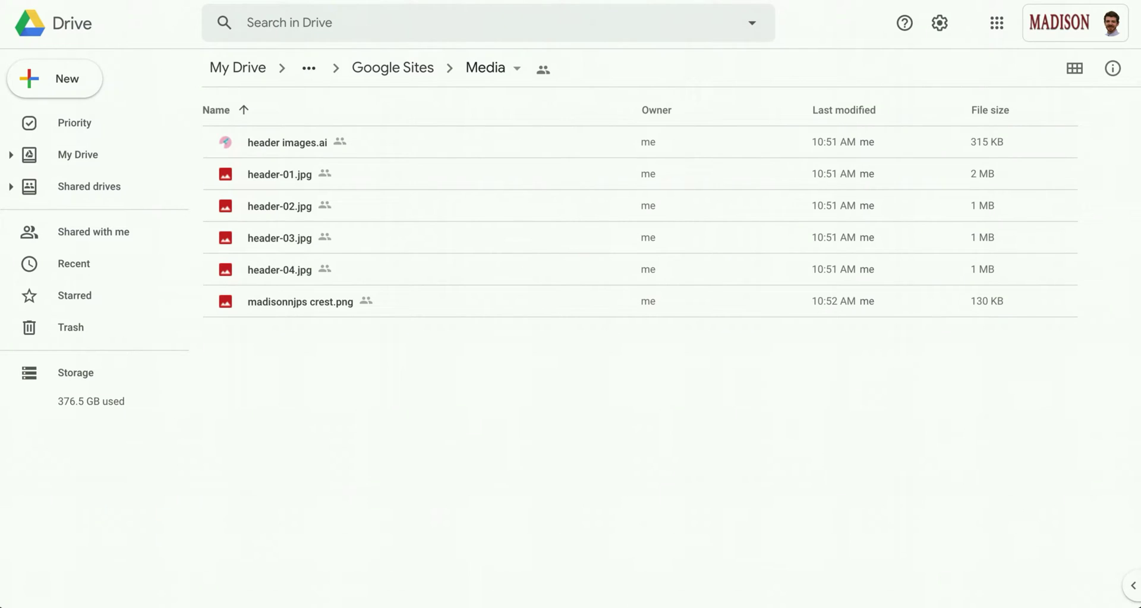
pyautogui.press('F5')
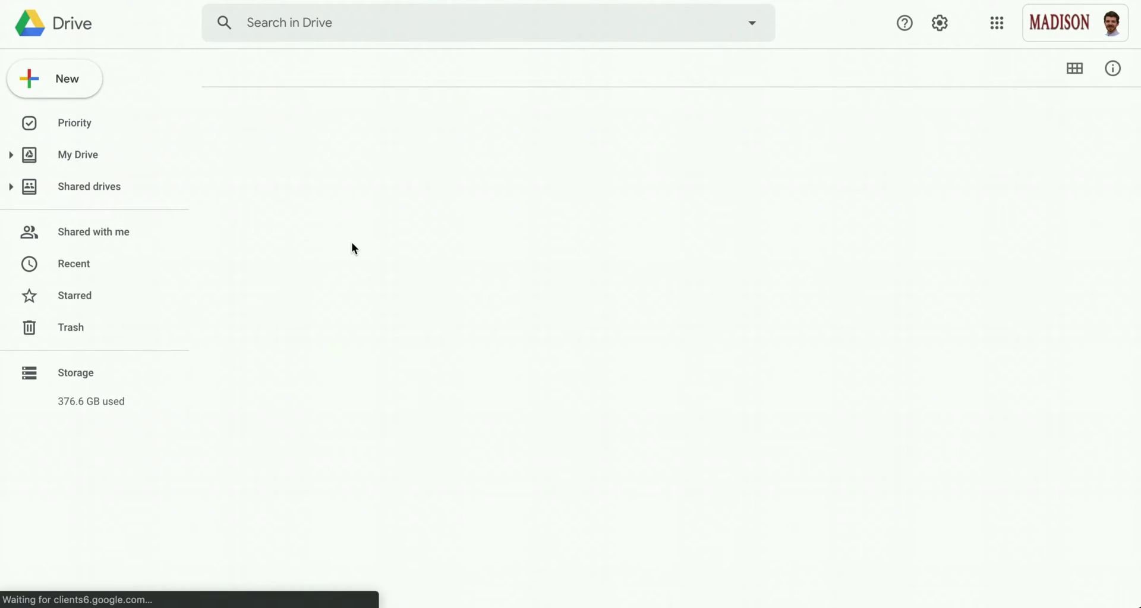
pyautogui.click(326, 141)
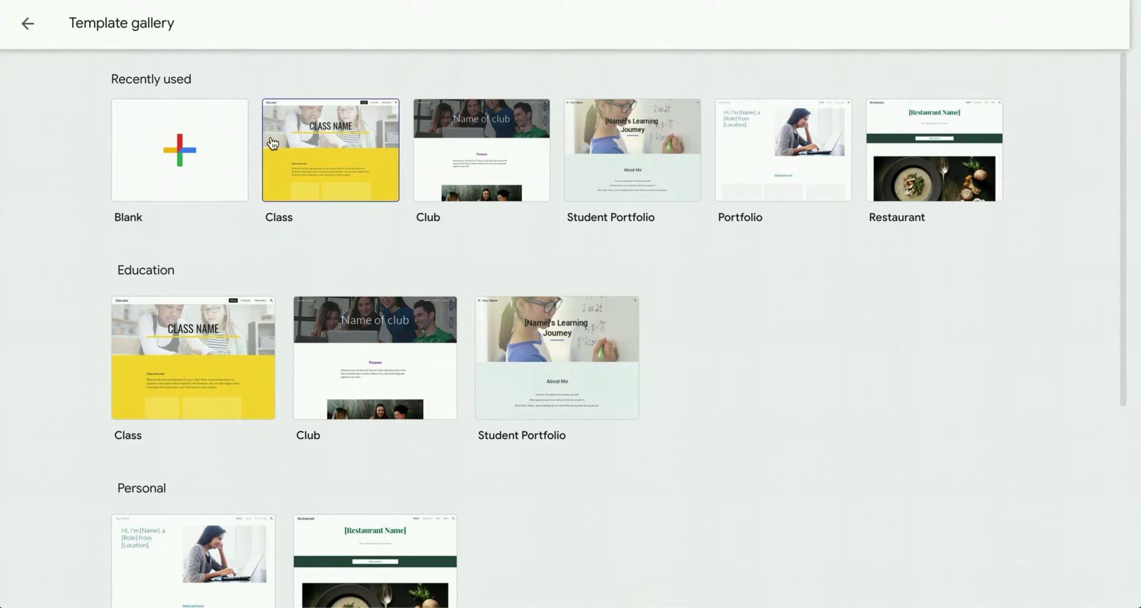
# Leave the template gallery for the Google Sites home screen
pyautogui.click(27, 23)
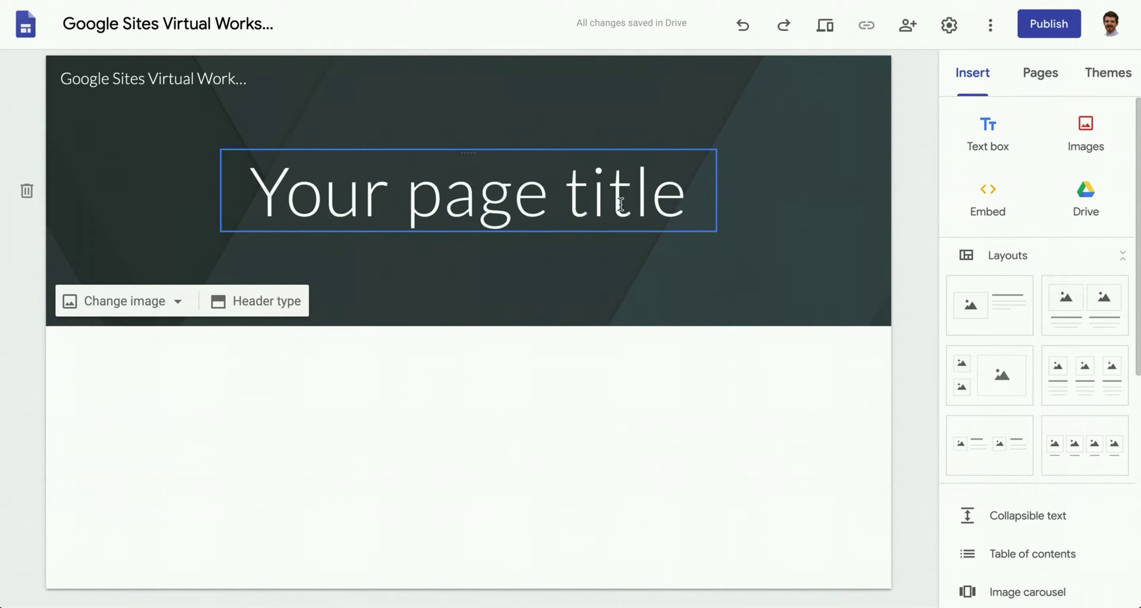
# Replace the placeholder page header title with 'Home Page'
pyautogui.click(1047, 86)
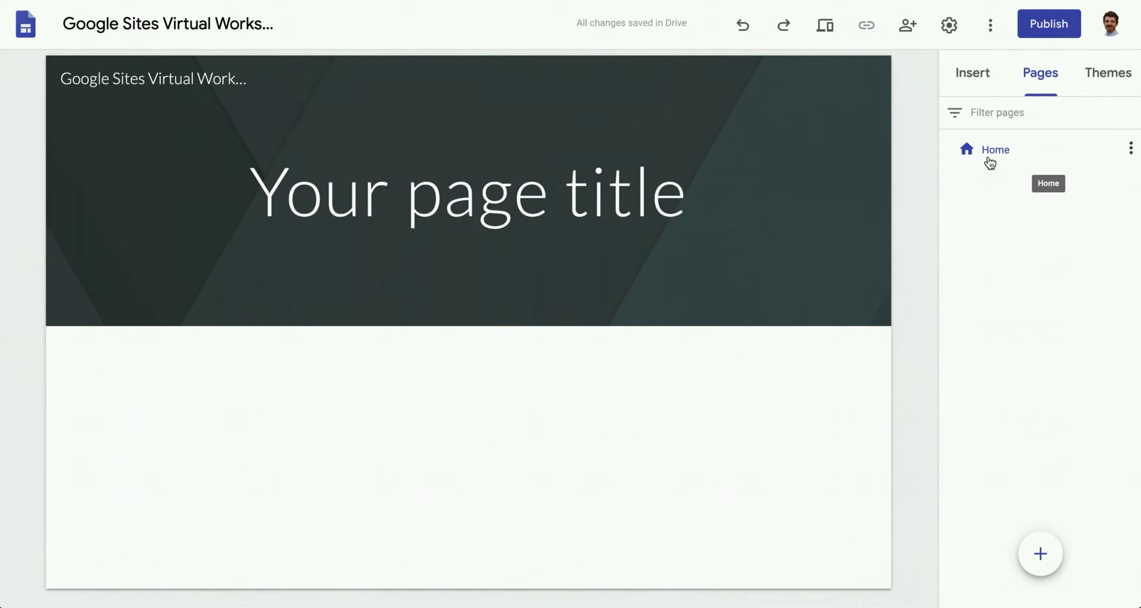
pyautogui.tripleClick(557, 187)
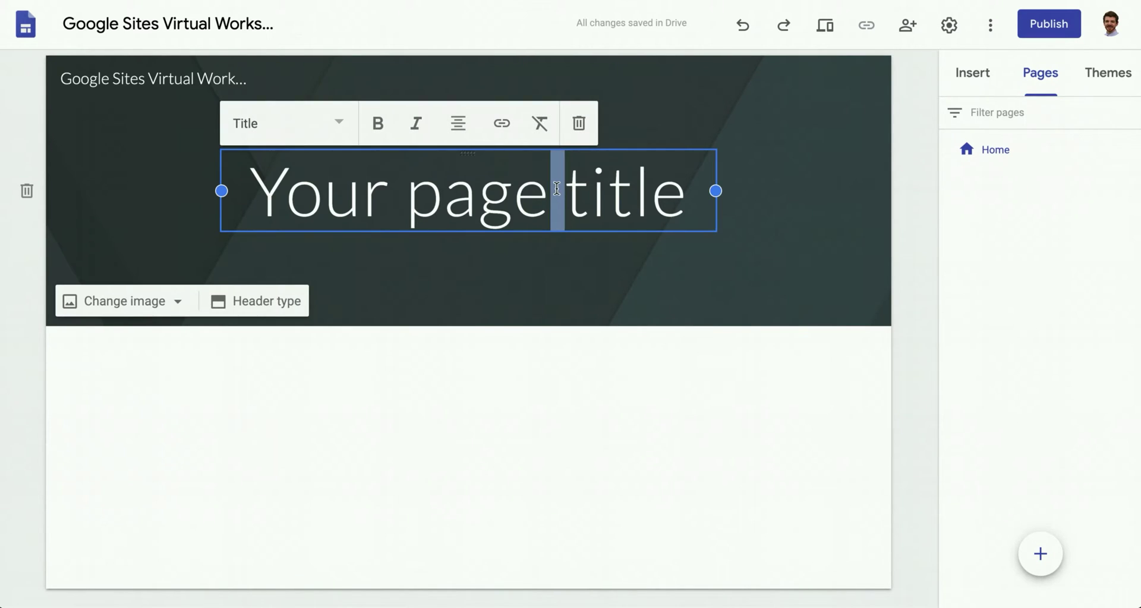
pyautogui.write('Home Page')
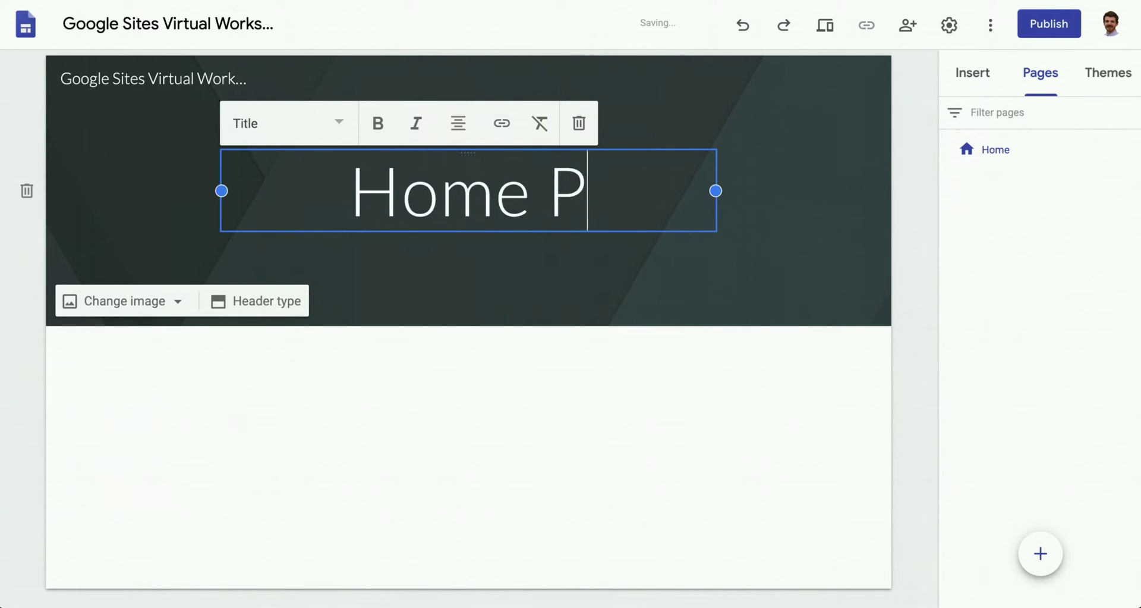
pyautogui.click(523, 256)
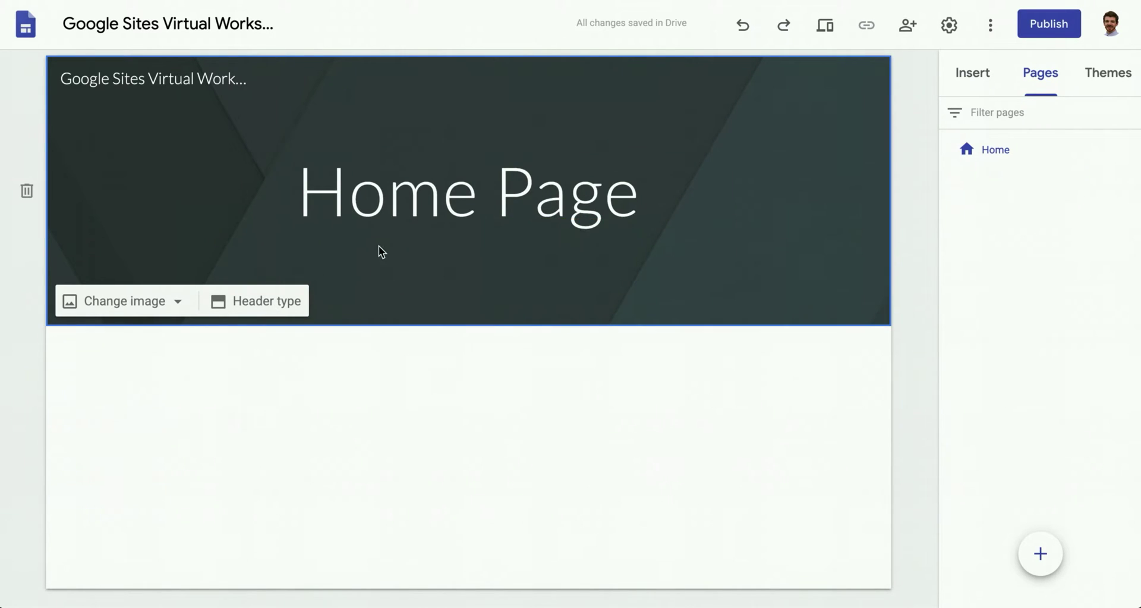
pyautogui.click(1038, 79)
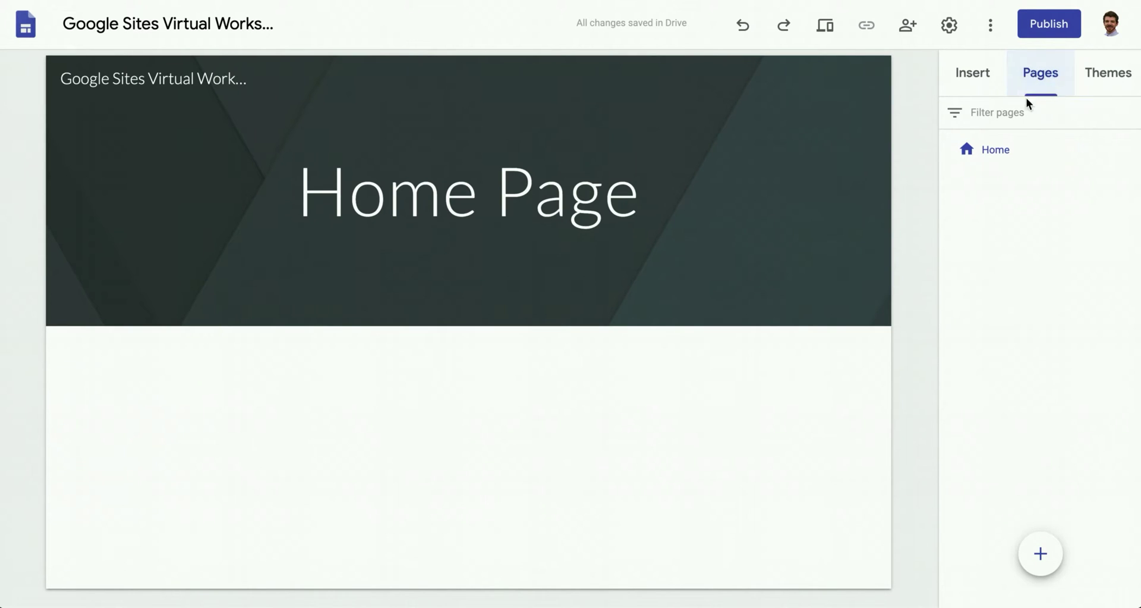
pyautogui.click(971, 81)
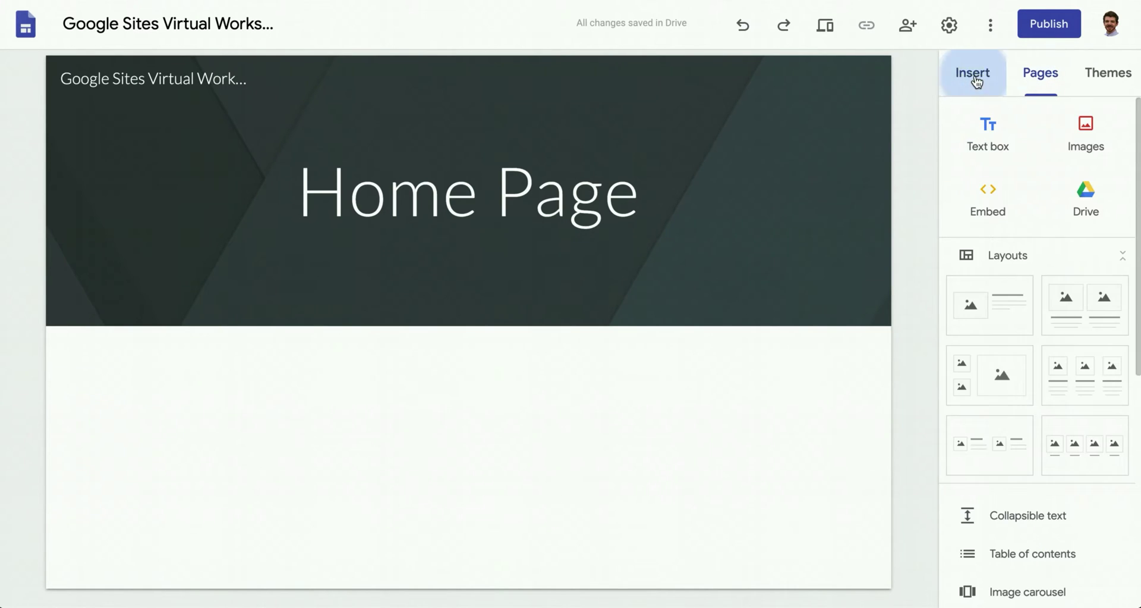
pyautogui.scroll(-3, 1009, 226)
pyautogui.scroll(-2, 1010, 229)
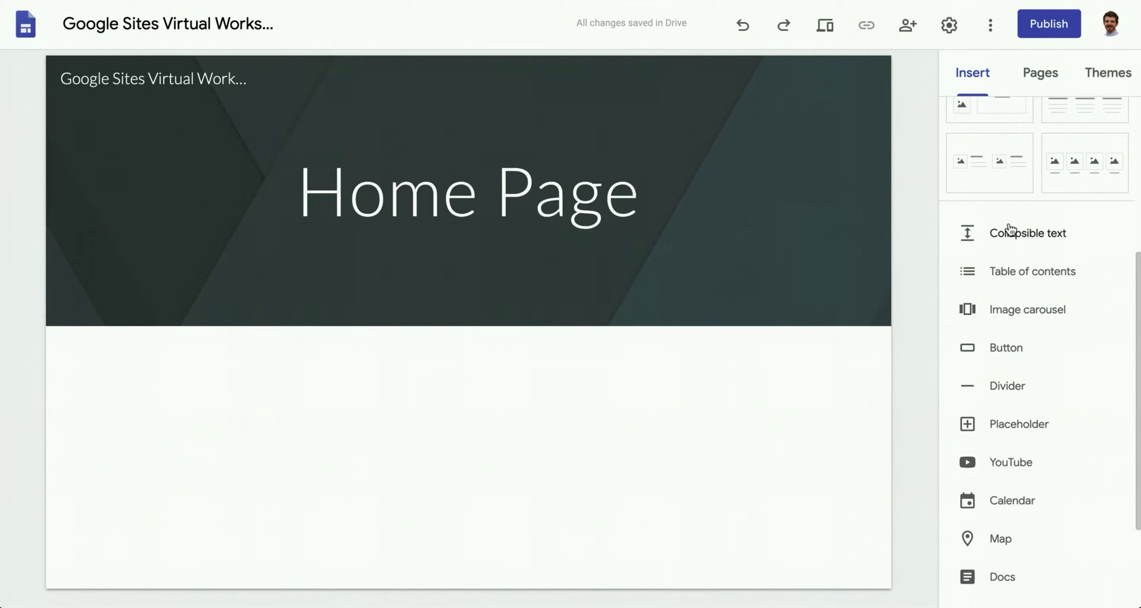
pyautogui.scroll(5, 1010, 229)
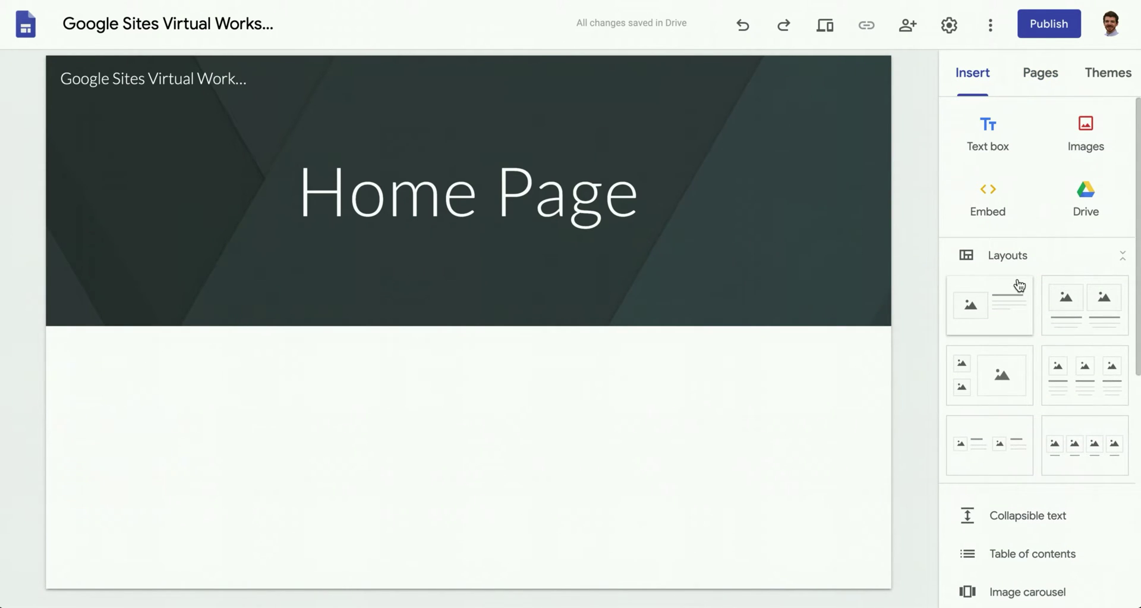
# Try the Simple theme in magenta, green and black, switching its font to Heavy, then Classic
pyautogui.click(1110, 71)
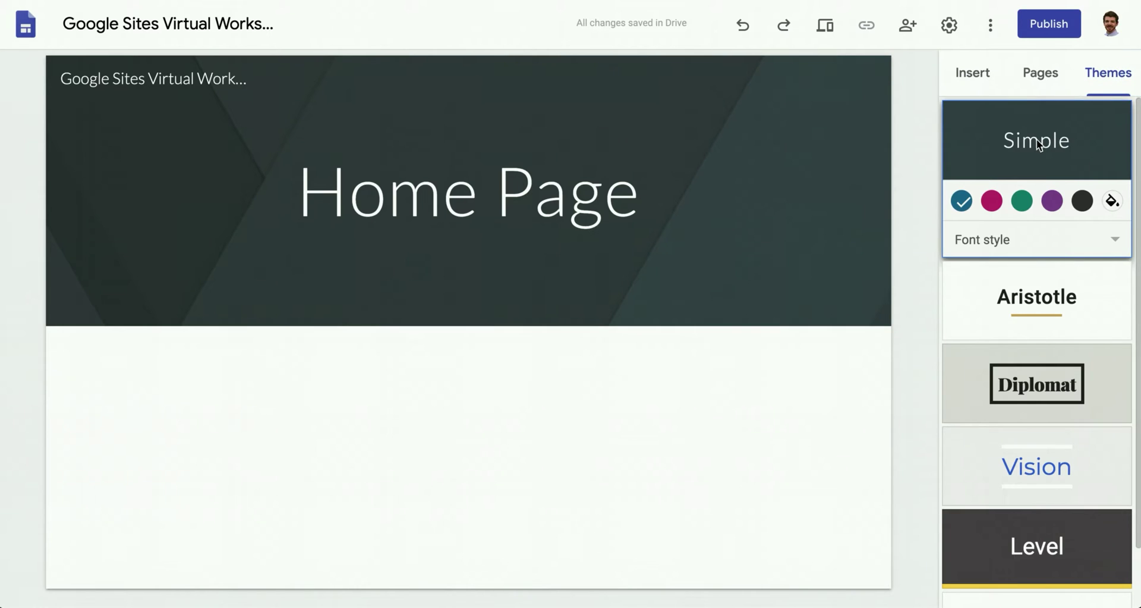
pyautogui.scroll(-2, 1037, 139)
pyautogui.scroll(2, 1037, 139)
pyautogui.scroll(-1, 989, 235)
pyautogui.scroll(1, 988, 248)
pyautogui.click(993, 202)
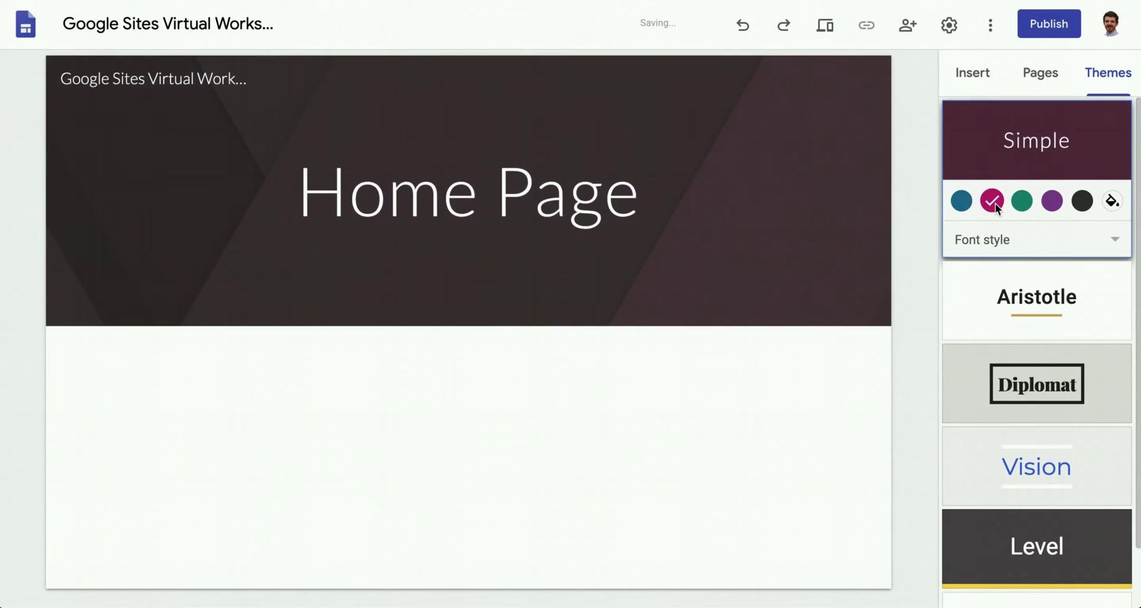
pyautogui.click(1027, 206)
pyautogui.click(1079, 203)
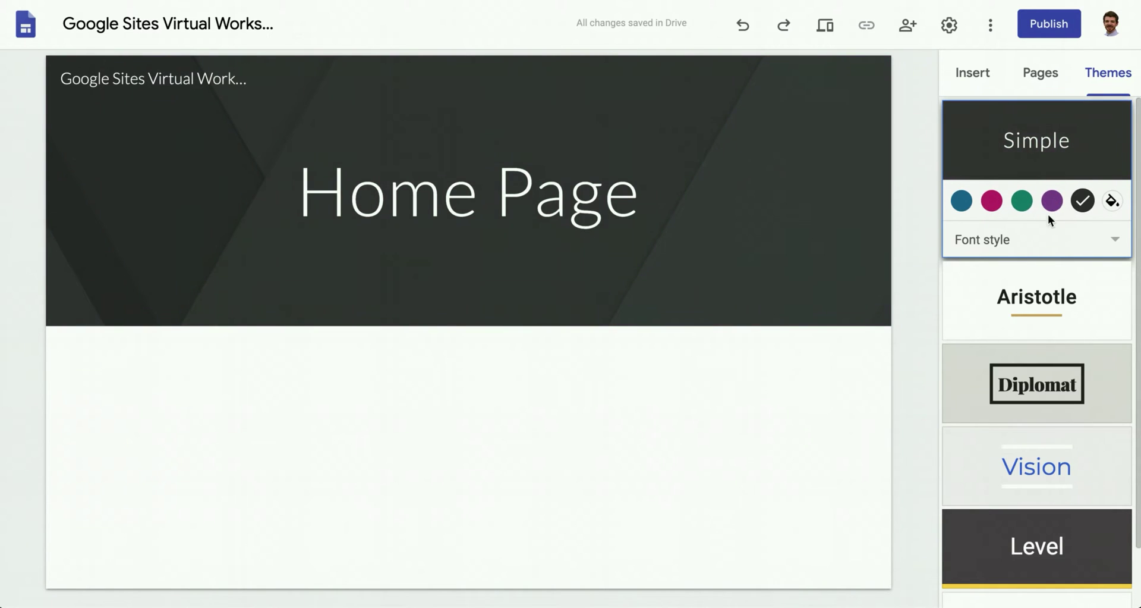
pyautogui.click(1010, 238)
pyautogui.click(1000, 314)
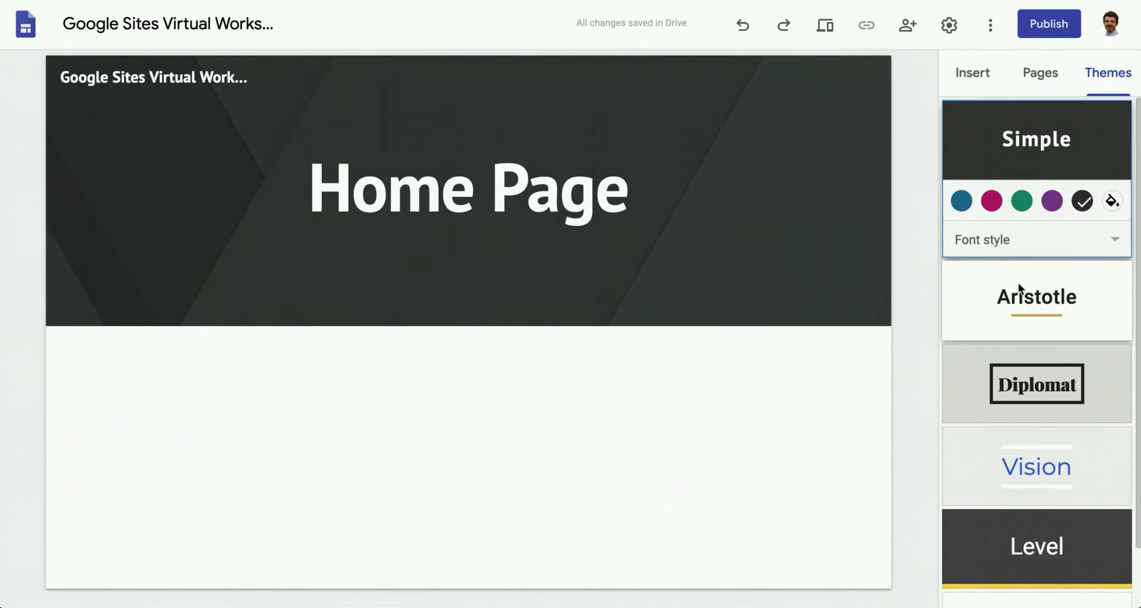
pyautogui.click(1021, 241)
pyautogui.click(1009, 208)
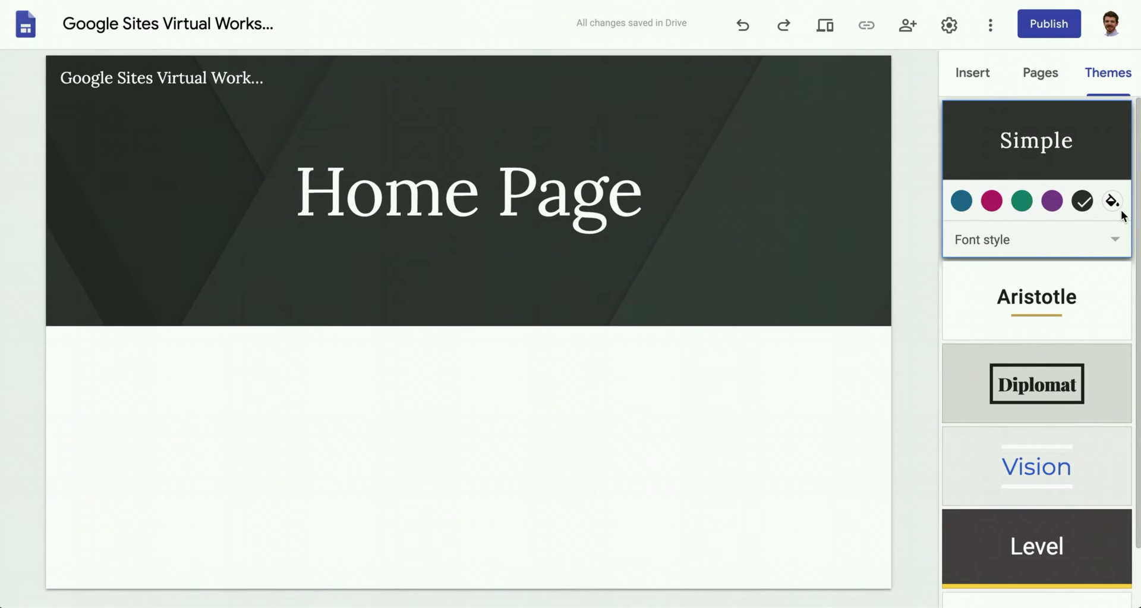
# Give the Simple theme a custom muted dark red colour
pyautogui.click(1112, 201)
pyautogui.moveTo(1097, 249)
pyautogui.mouseDown()
pyautogui.moveTo(1118, 245)
pyautogui.moveTo(1118, 266)
pyautogui.moveTo(1117, 238)
pyautogui.moveTo(1120, 252)
pyautogui.mouseUp()
pyautogui.moveTo(1115, 295); pyautogui.dragTo(1128, 296)
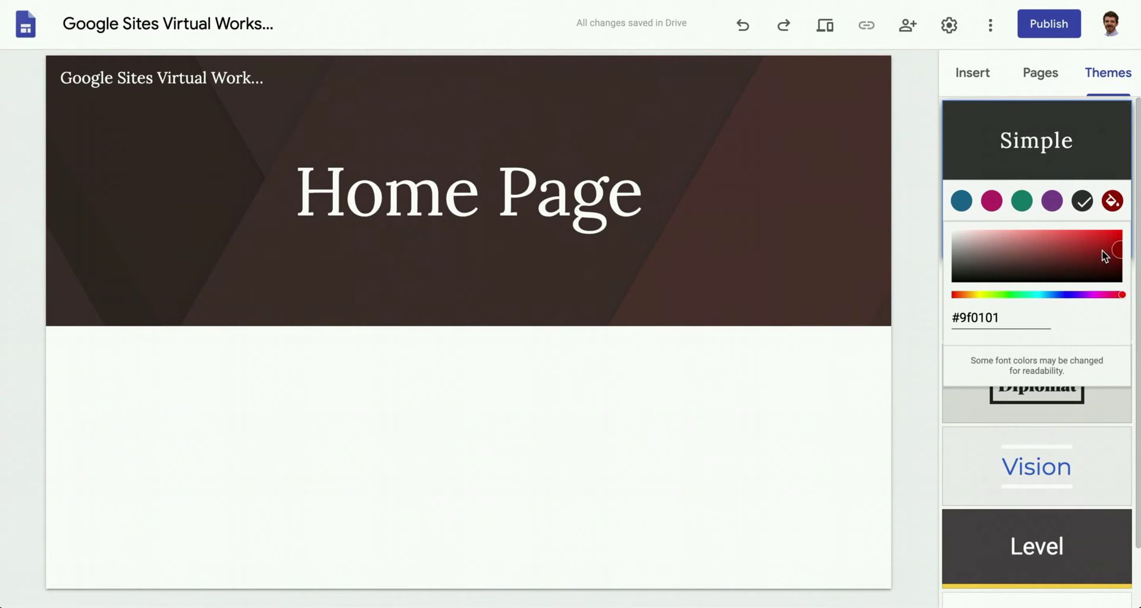
pyautogui.moveTo(1105, 256); pyautogui.dragTo(1079, 249)
pyautogui.click(875, 269)
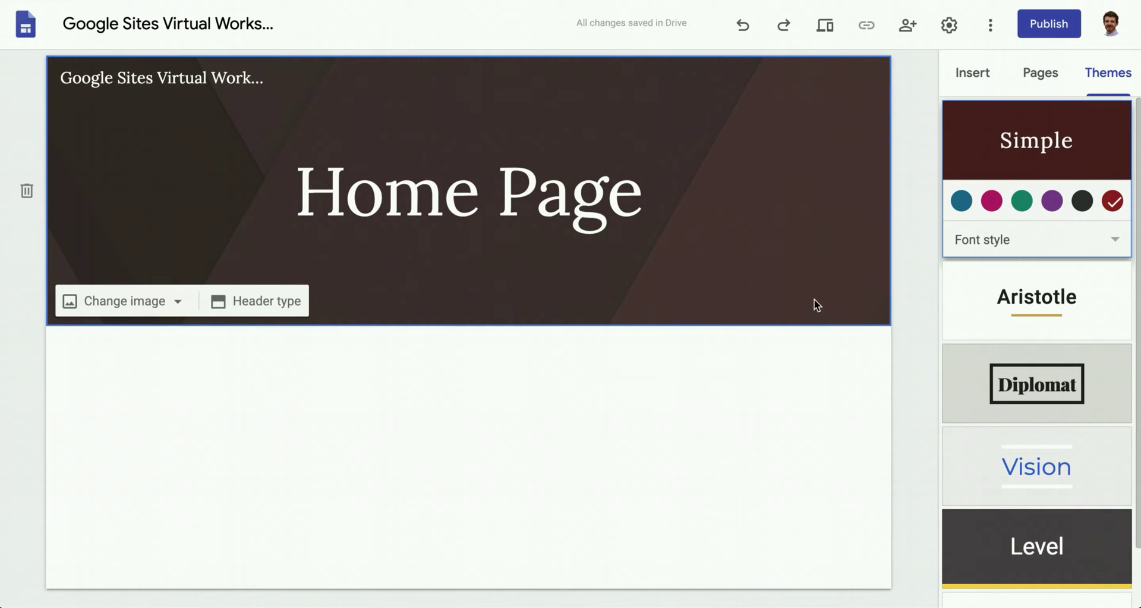
# Try the Aristotle, Diplomat, Vision and Level themes, then apply Impression
pyautogui.click(1024, 304)
pyautogui.click(1028, 383)
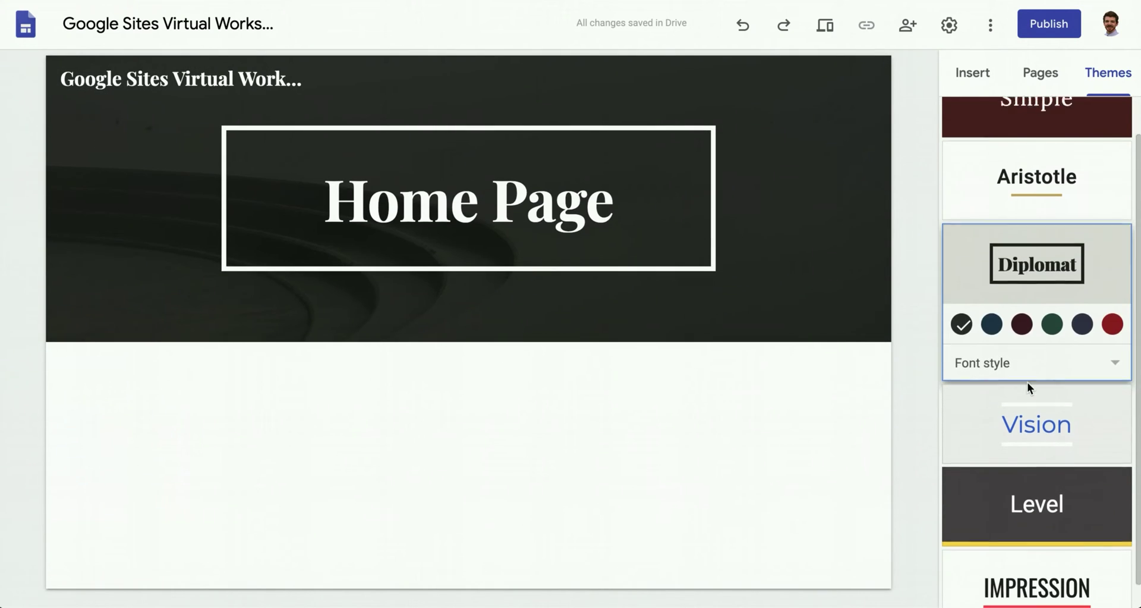
pyautogui.click(1028, 387)
pyautogui.click(1028, 439)
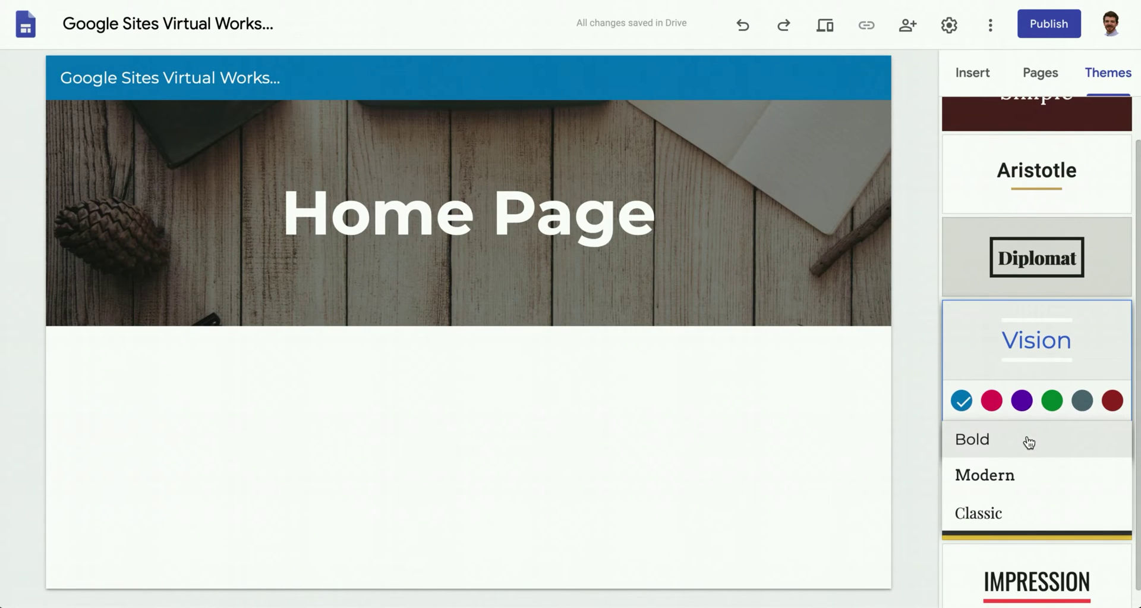
pyautogui.click(1018, 354)
pyautogui.click(1033, 490)
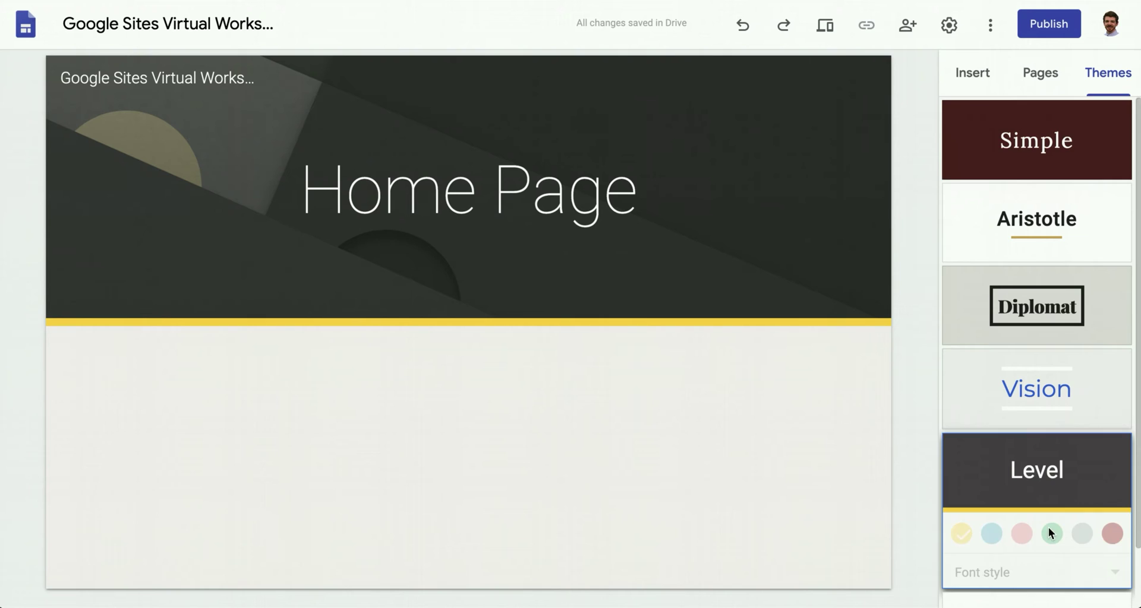
pyautogui.click(1018, 566)
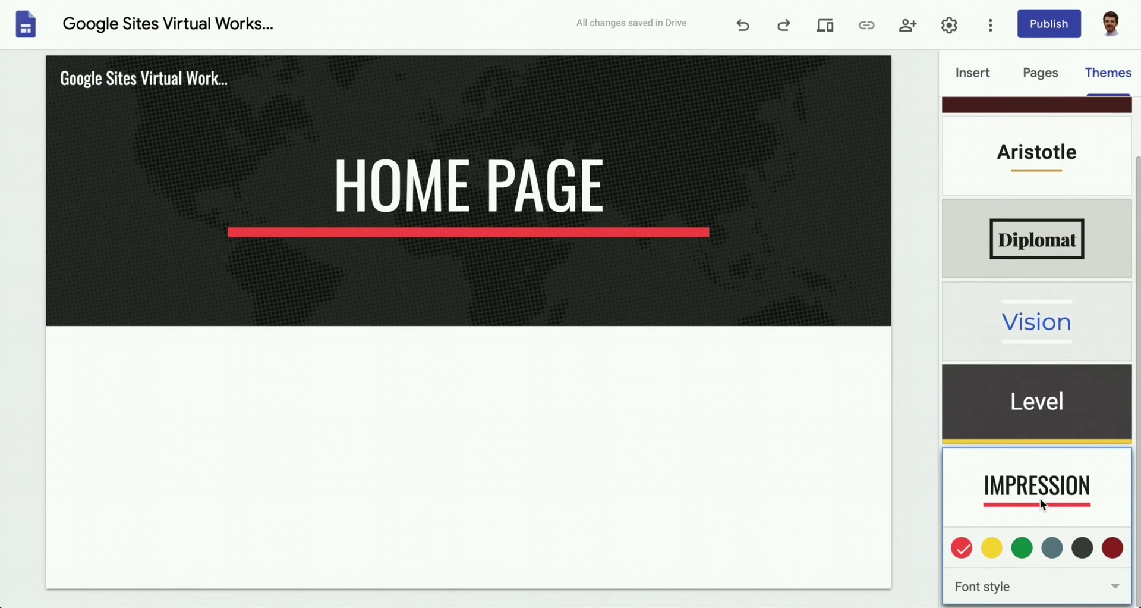
# Set Impression's custom accent colour to blue #2039f3
pyautogui.click(1112, 544)
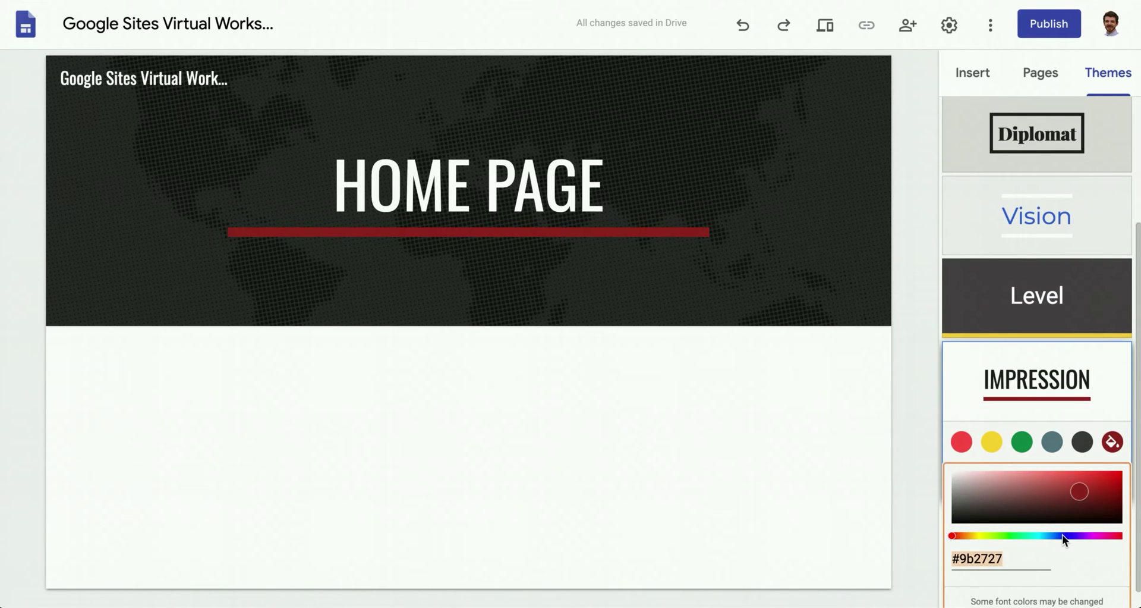
pyautogui.click(1062, 535)
pyautogui.moveTo(1086, 493); pyautogui.dragTo(1100, 474)
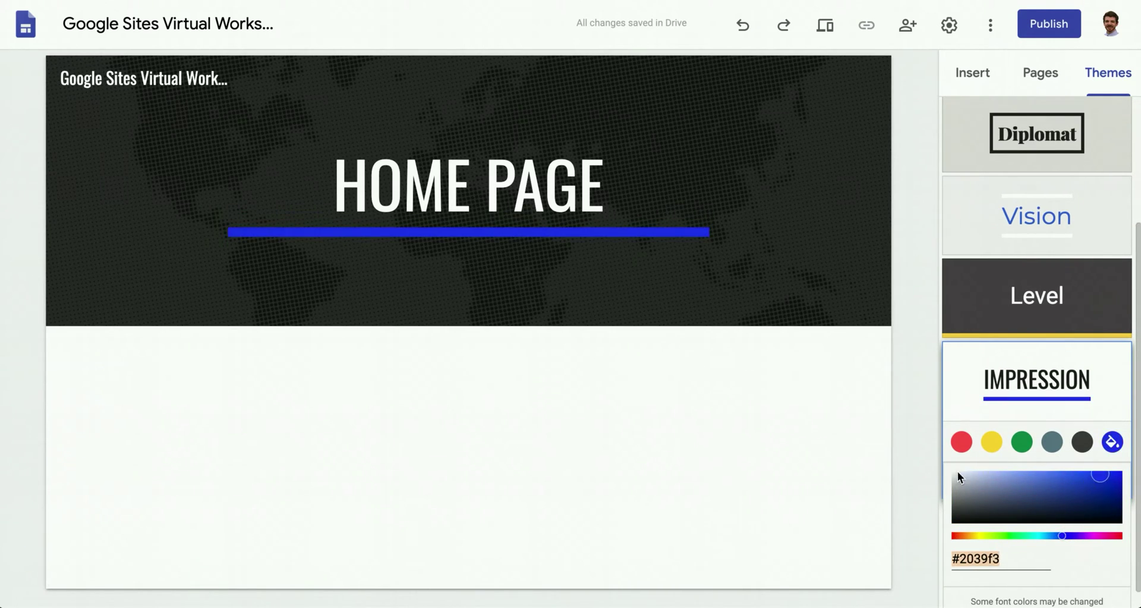
# Confirm the blue accent and try the Large banner, Cover and Title only header layouts
pyautogui.click(834, 446)
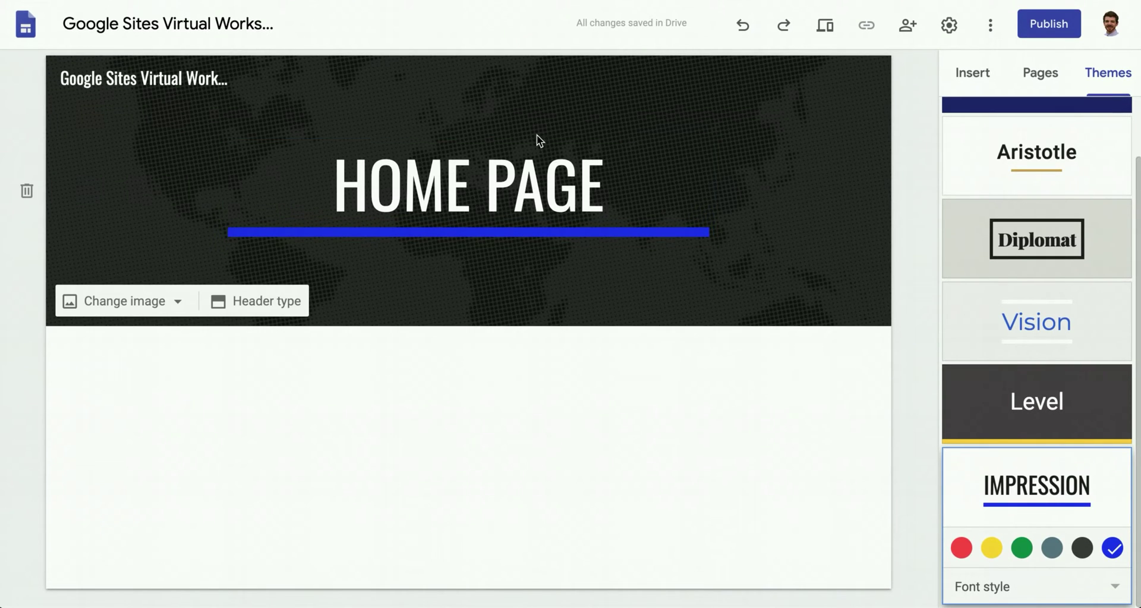
pyautogui.click(244, 301)
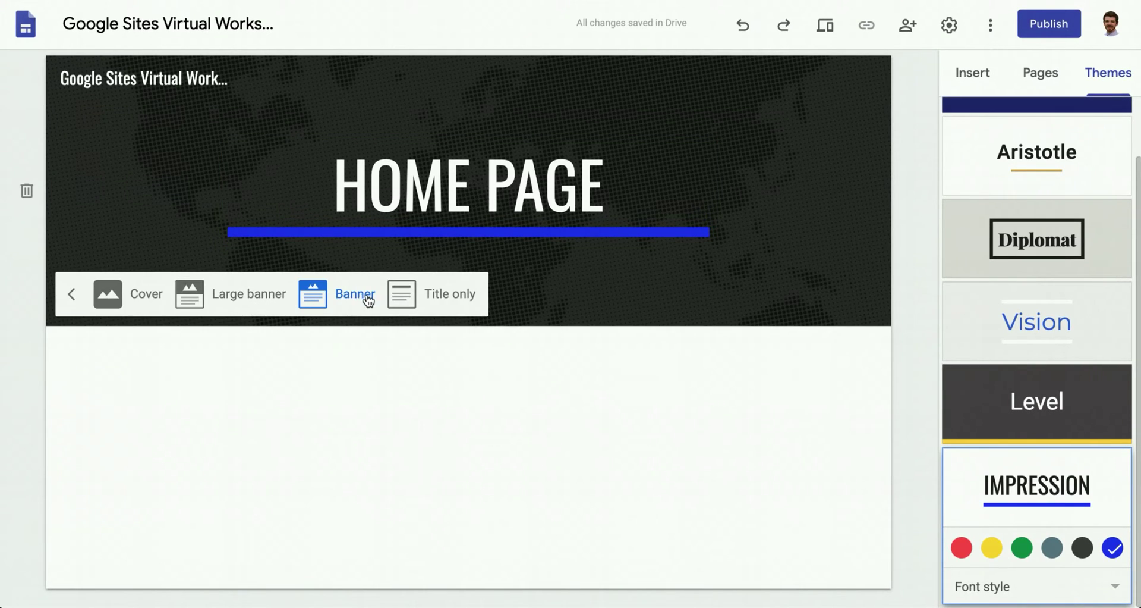
pyautogui.click(248, 297)
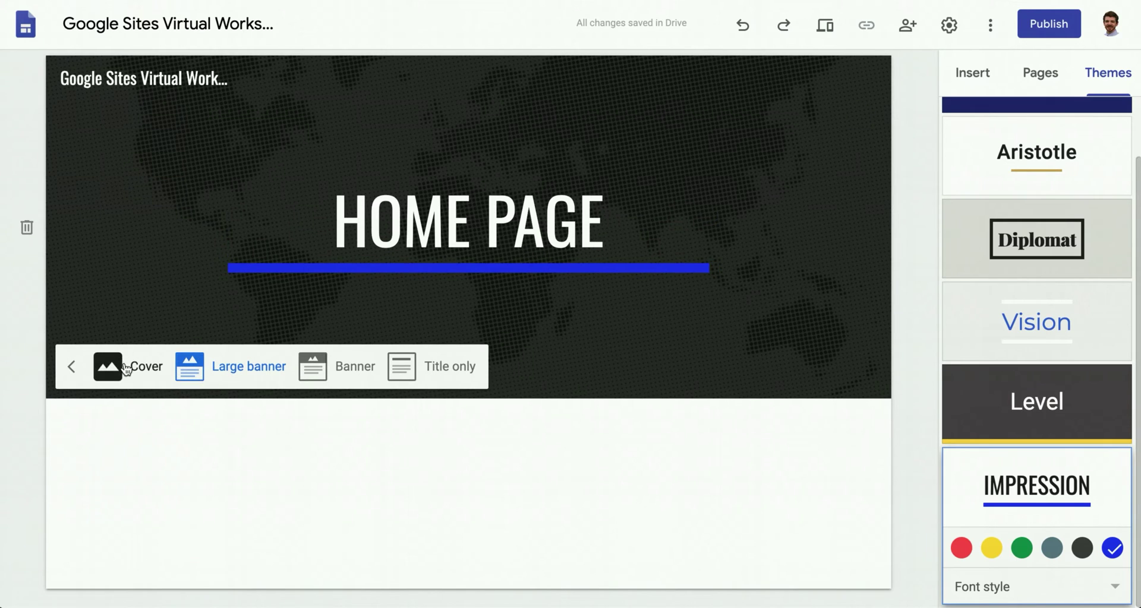
pyautogui.click(125, 367)
pyautogui.scroll(-3, 224, 354)
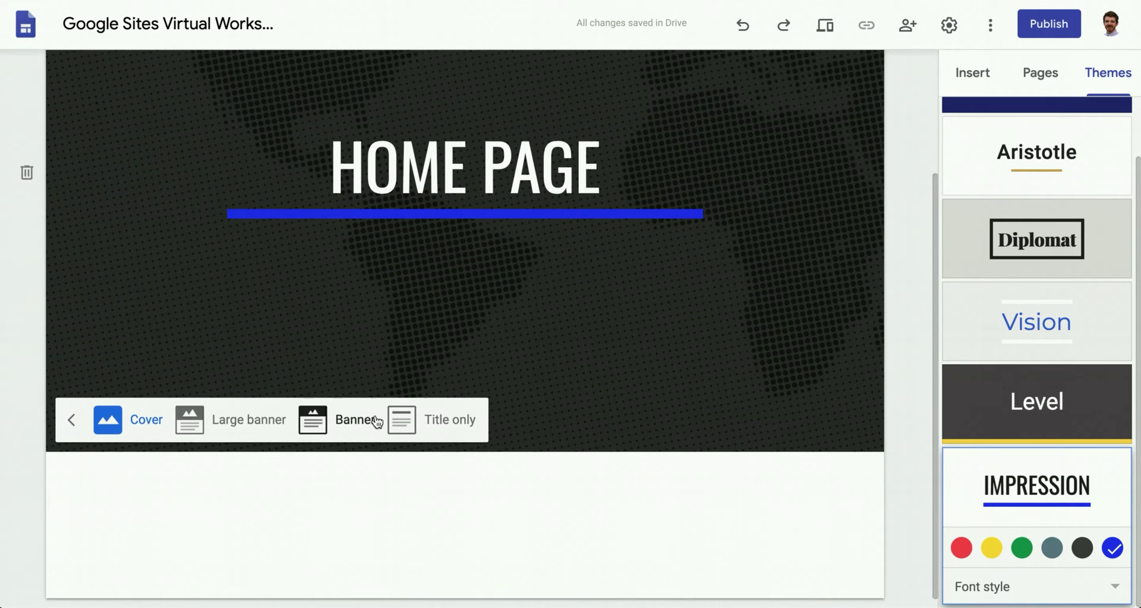
pyautogui.click(431, 419)
# Set the header back to Banner and upload a Google Sites logo as its image
pyautogui.click(339, 200)
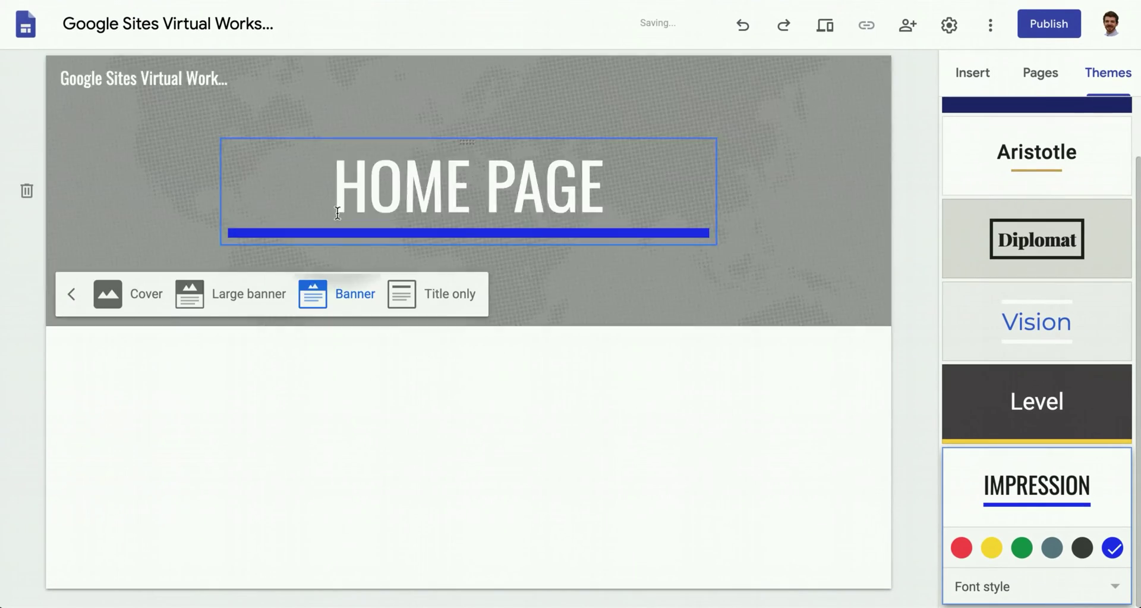
pyautogui.click(72, 294)
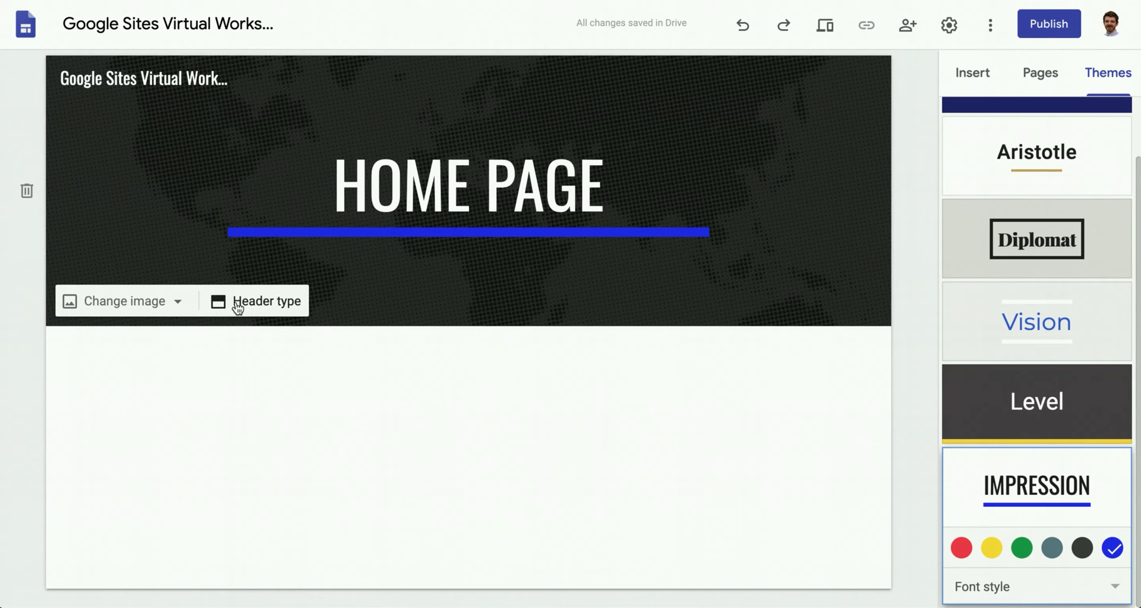
pyautogui.click(153, 307)
pyautogui.click(126, 354)
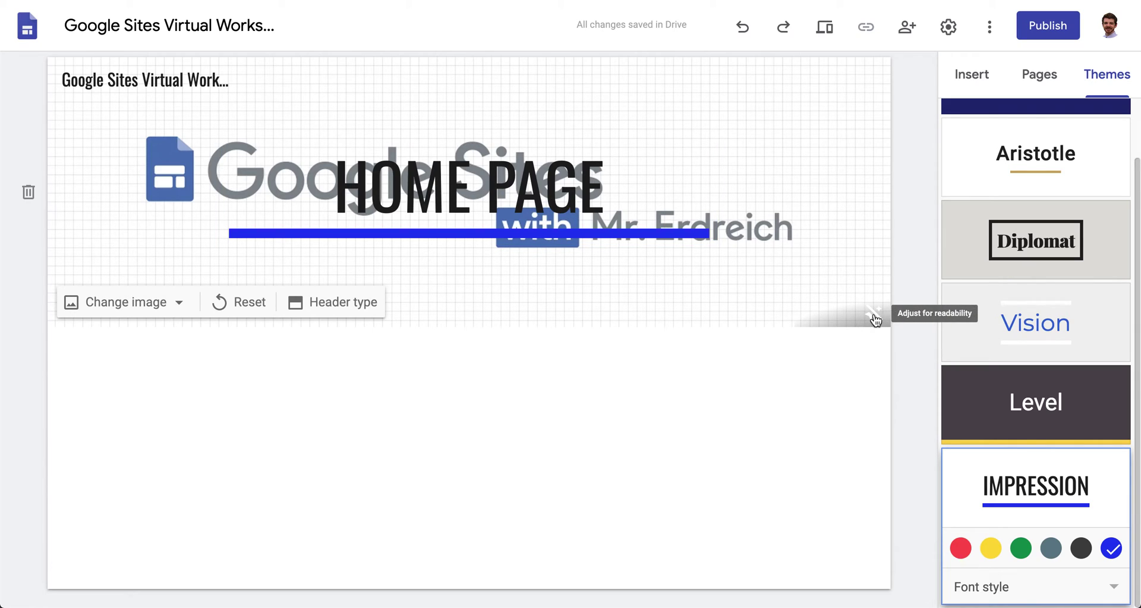
# Toggle header readability, lighten the blue accent slightly, and delete the HOME PAGE title
pyautogui.click(872, 315)
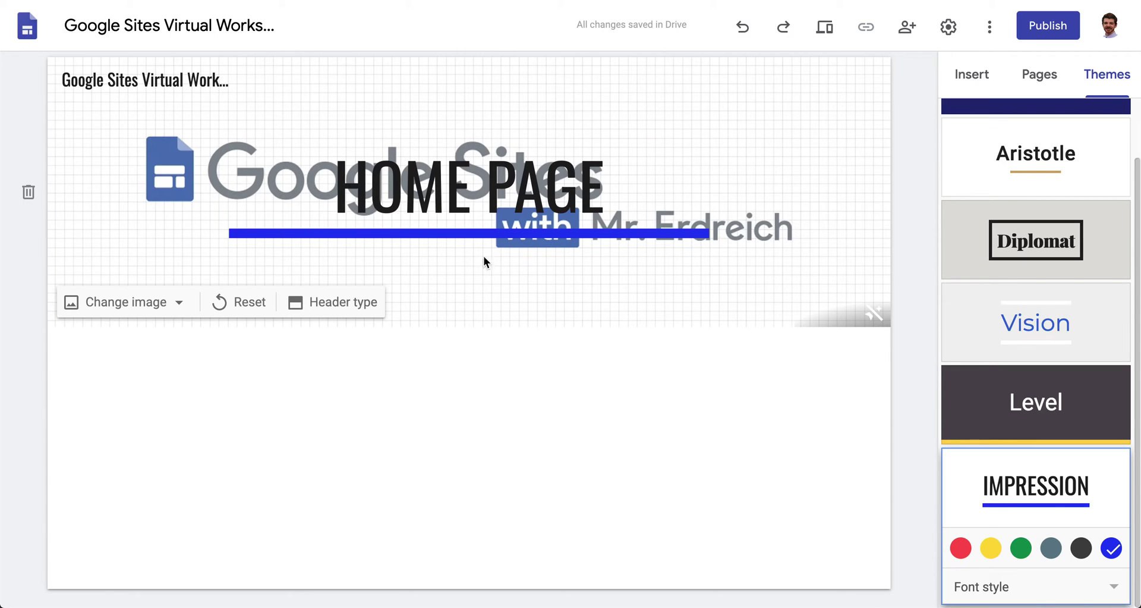
pyautogui.click(445, 185)
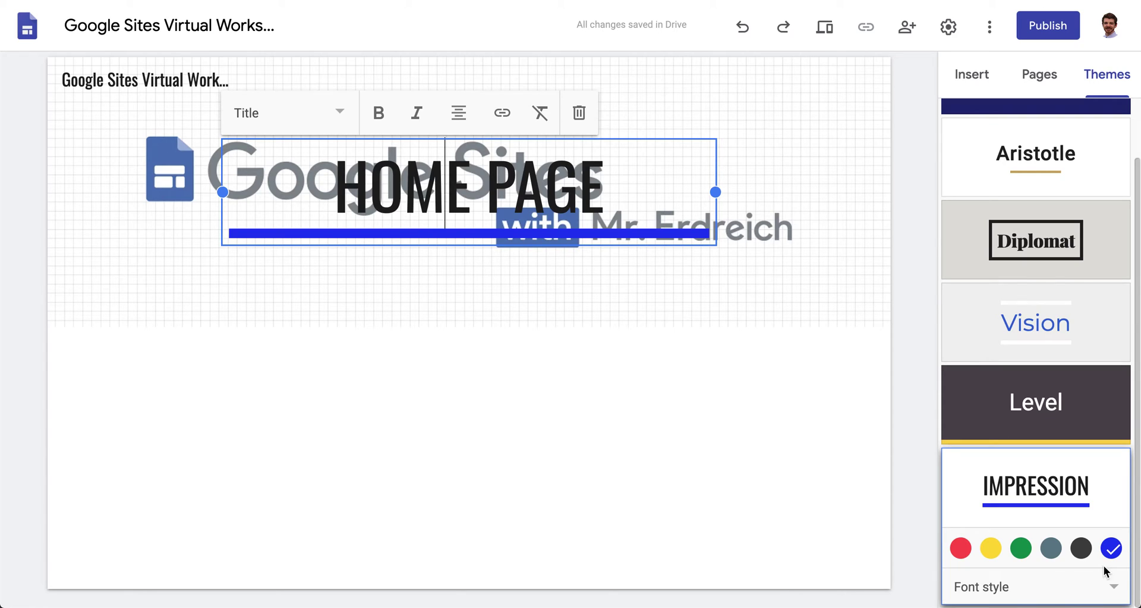
pyautogui.click(1111, 547)
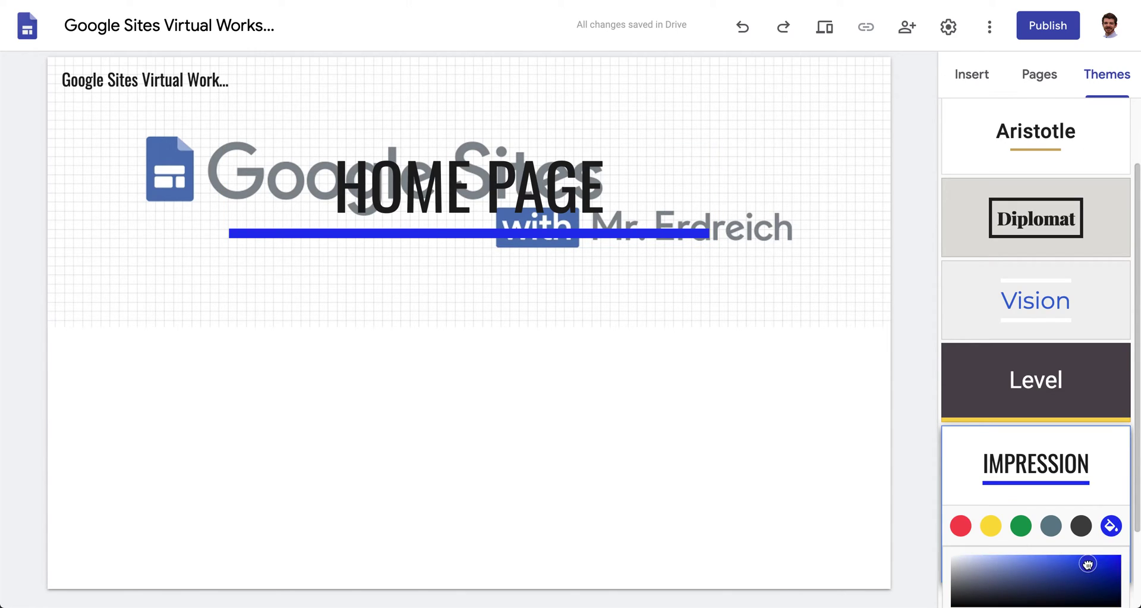
pyautogui.moveTo(1088, 564); pyautogui.dragTo(1076, 562)
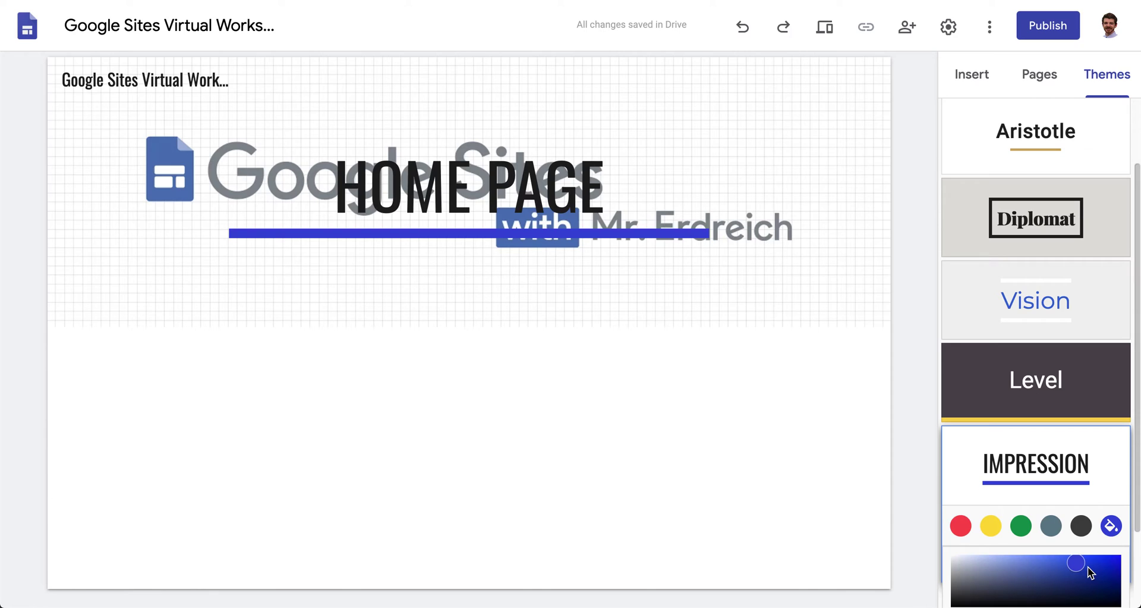
pyautogui.click(606, 161)
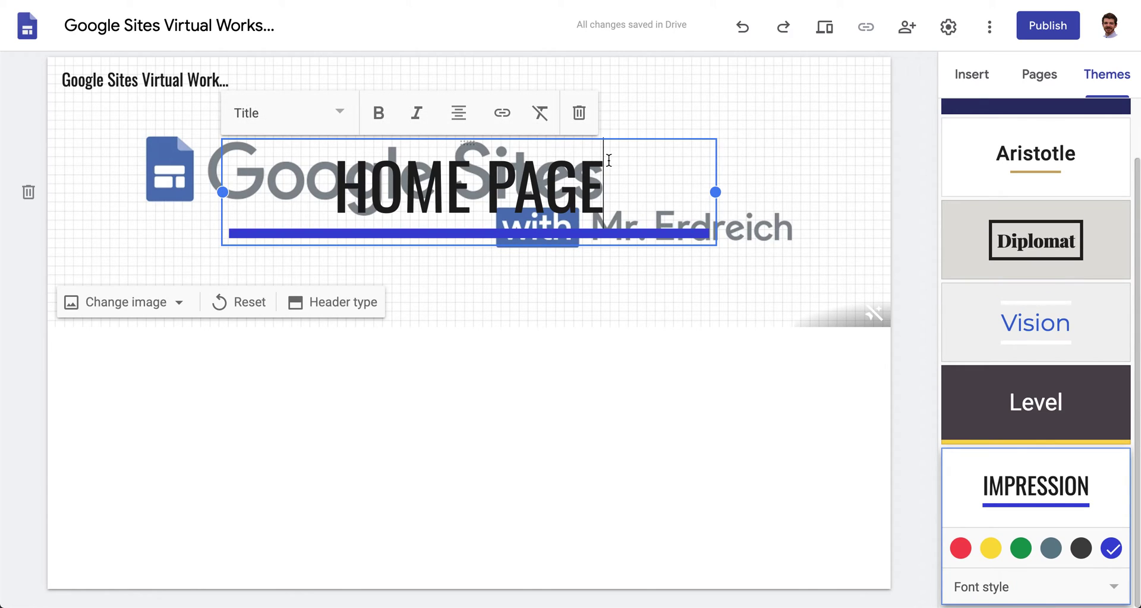
pyautogui.click(579, 112)
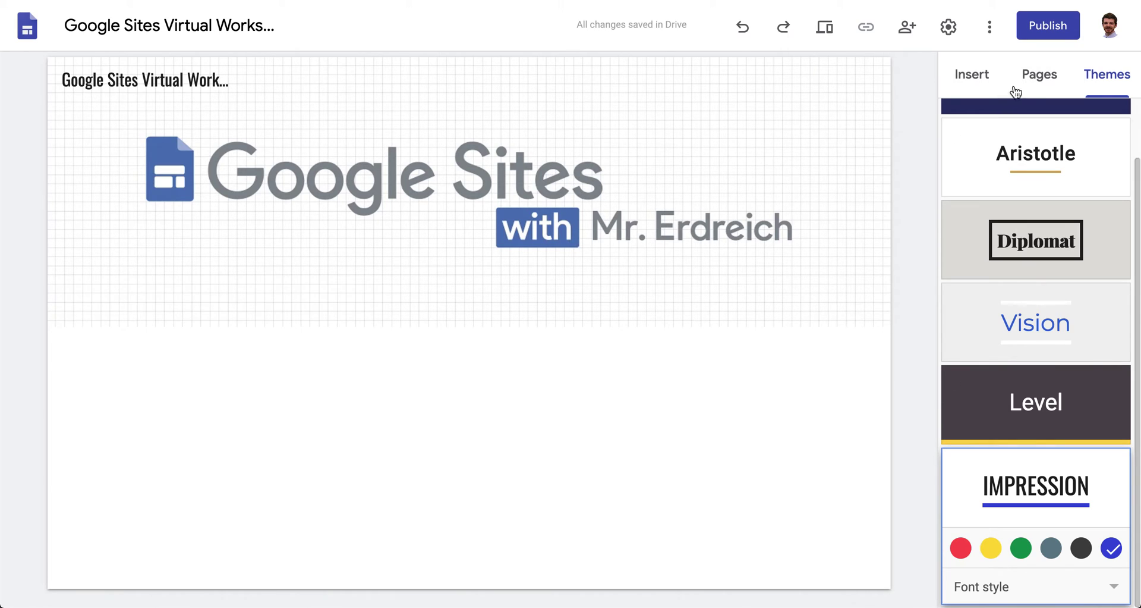
# Add a new page named 'sample' from the Pages panel
pyautogui.click(1036, 78)
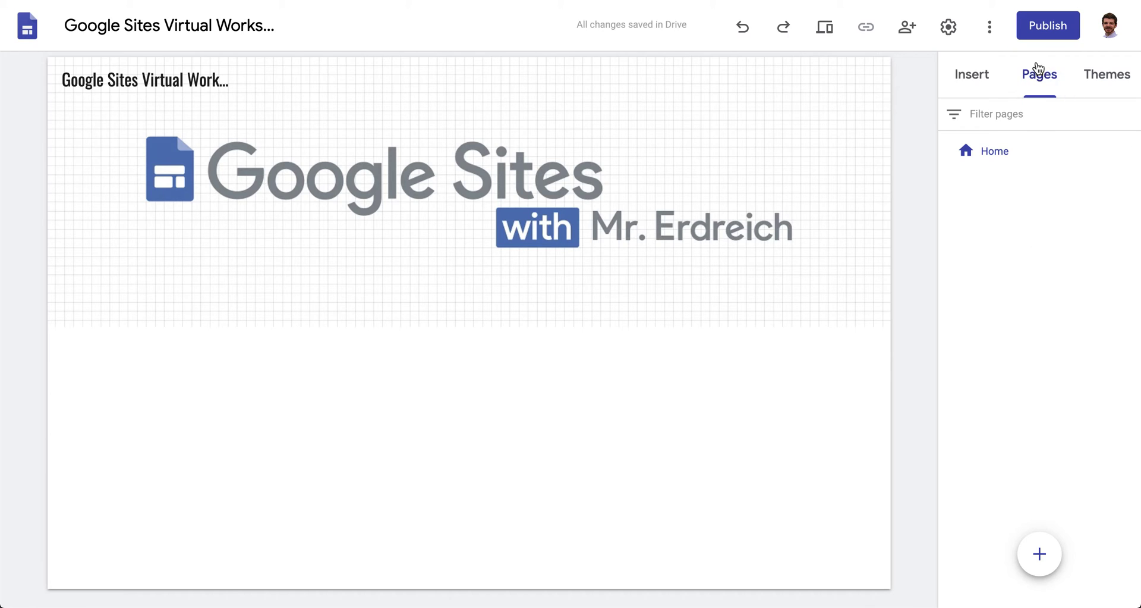
pyautogui.click(1038, 544)
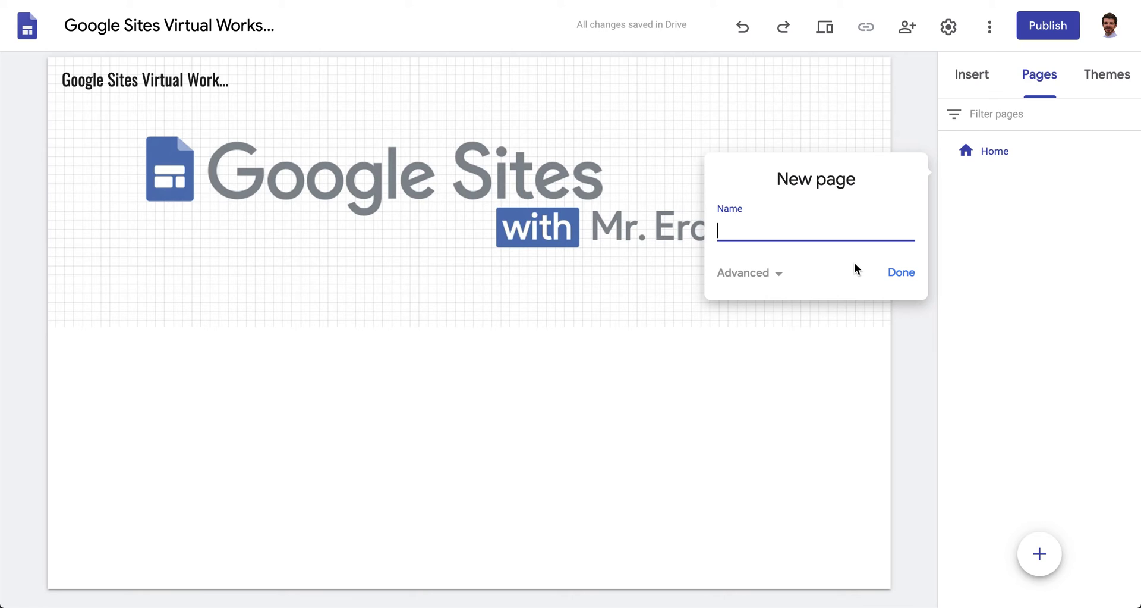
pyautogui.write('sample')
pyautogui.press('Return')
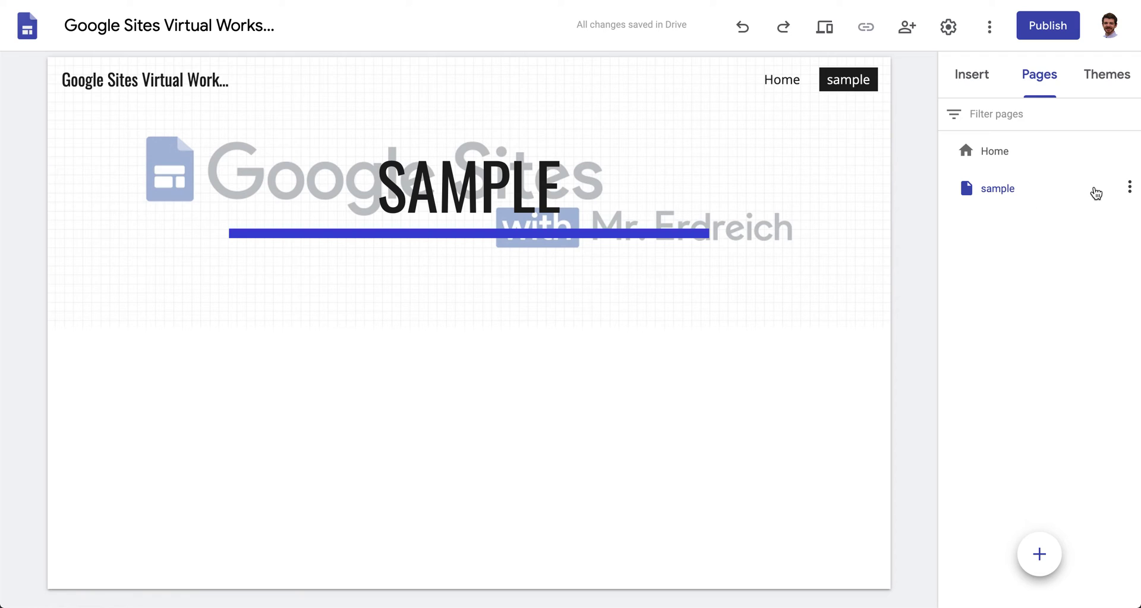
# Switch back to the Home page from the Pages list
pyautogui.click(996, 151)
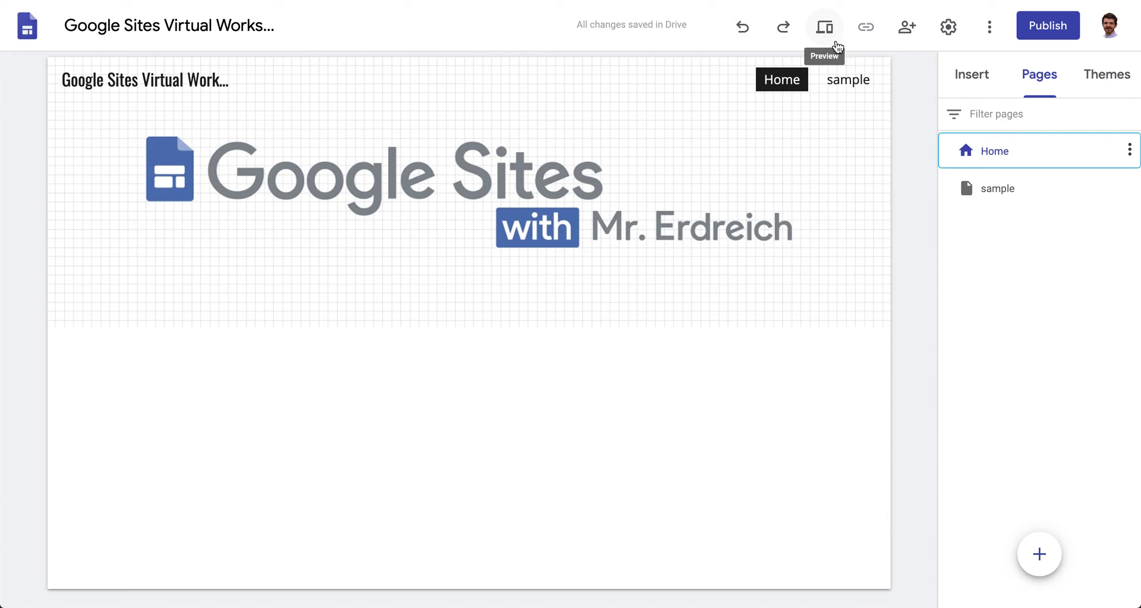
pyautogui.moveTo(450, 227)
# Preview the site, checking its phone, tablet and desktop layouts
pyautogui.click(826, 29)
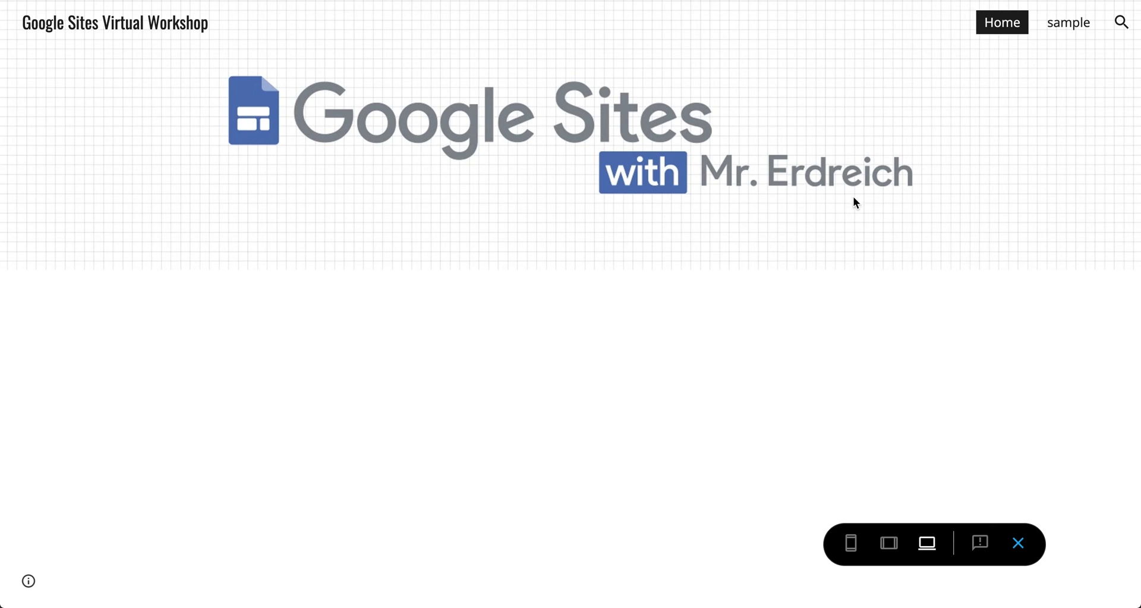
pyautogui.click(852, 543)
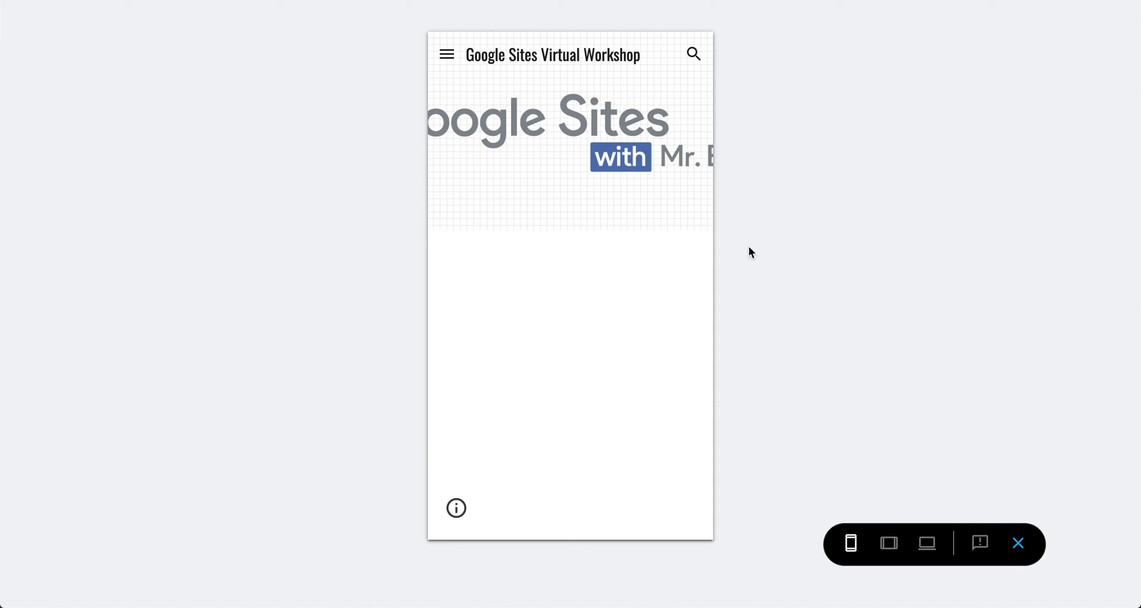
pyautogui.click(889, 543)
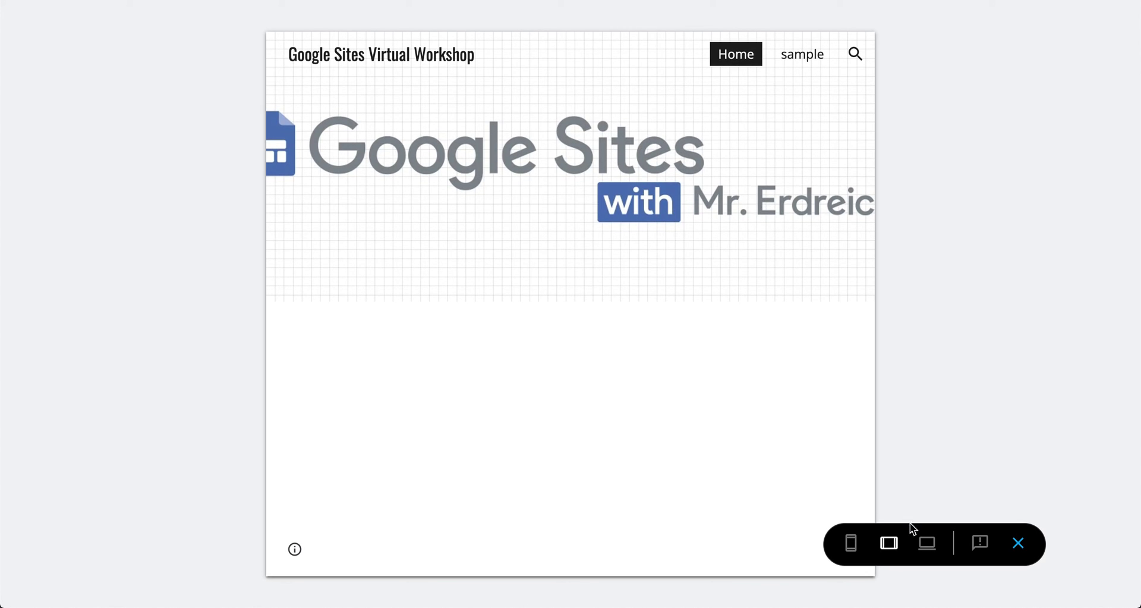
pyautogui.click(928, 542)
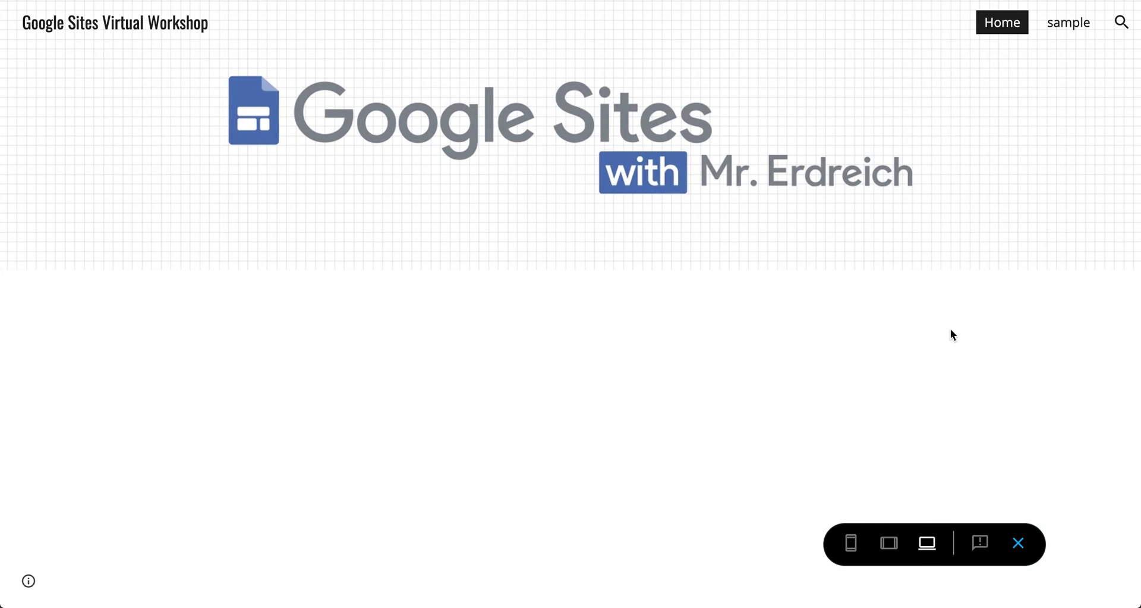
# Exit the preview and return to the Home page editor
pyautogui.click(1018, 543)
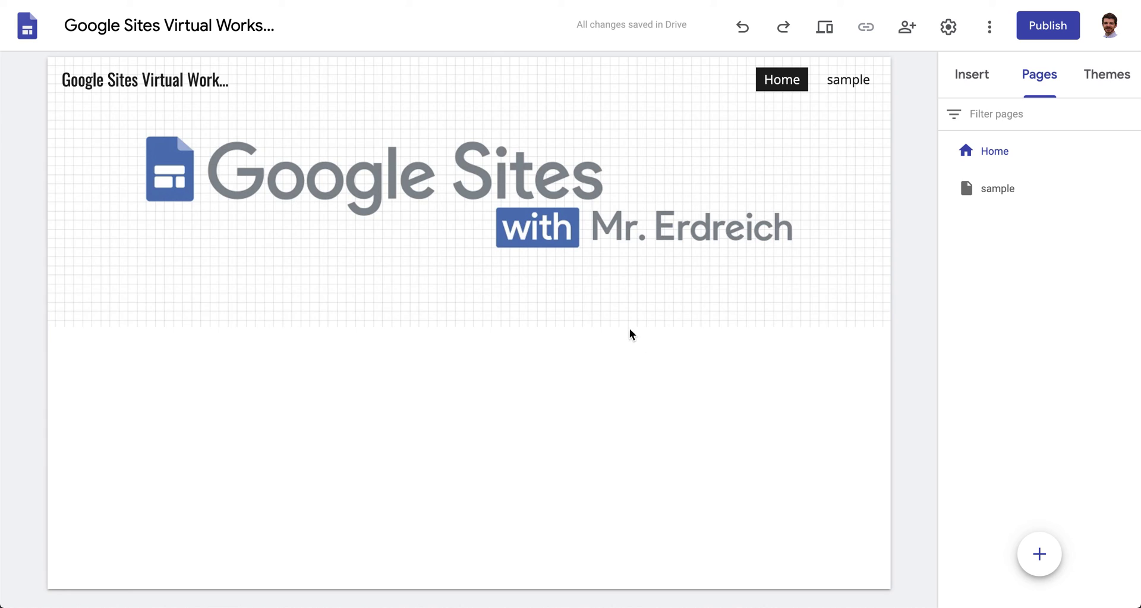
pyautogui.moveTo(688, 313)
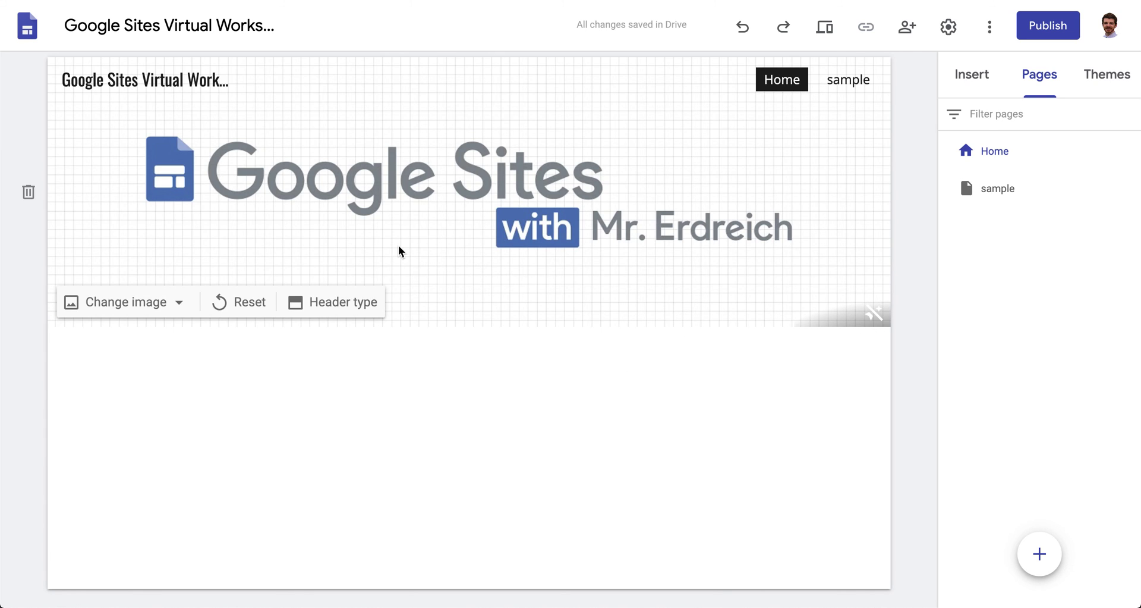